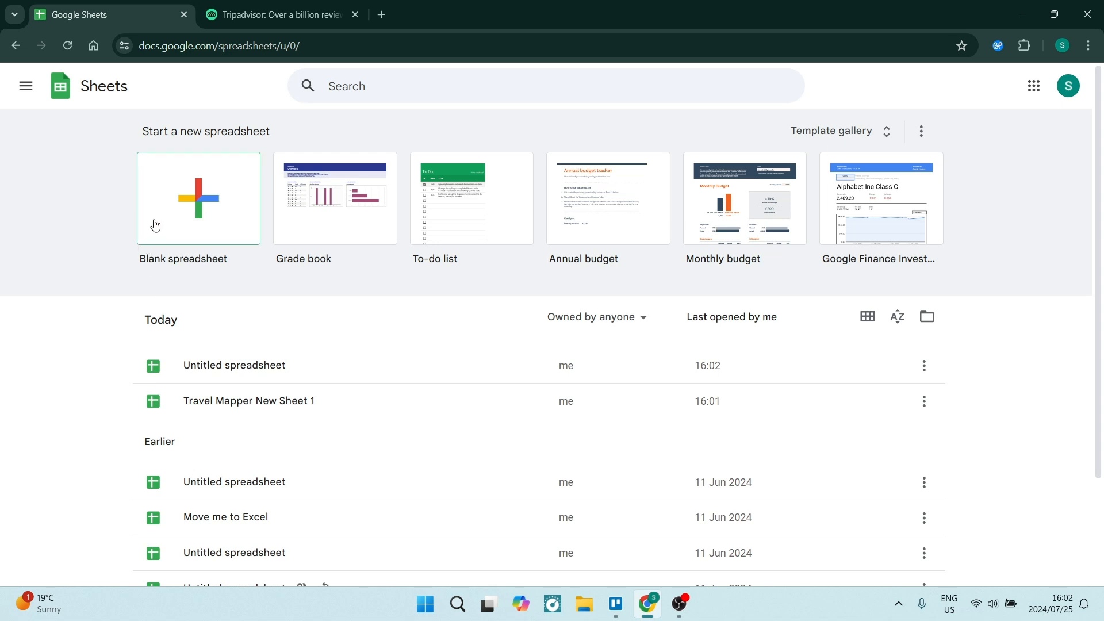
Step: Create a blank spreadsheet and open the Google Workspace Marketplace to get add-ons
click(178, 202)
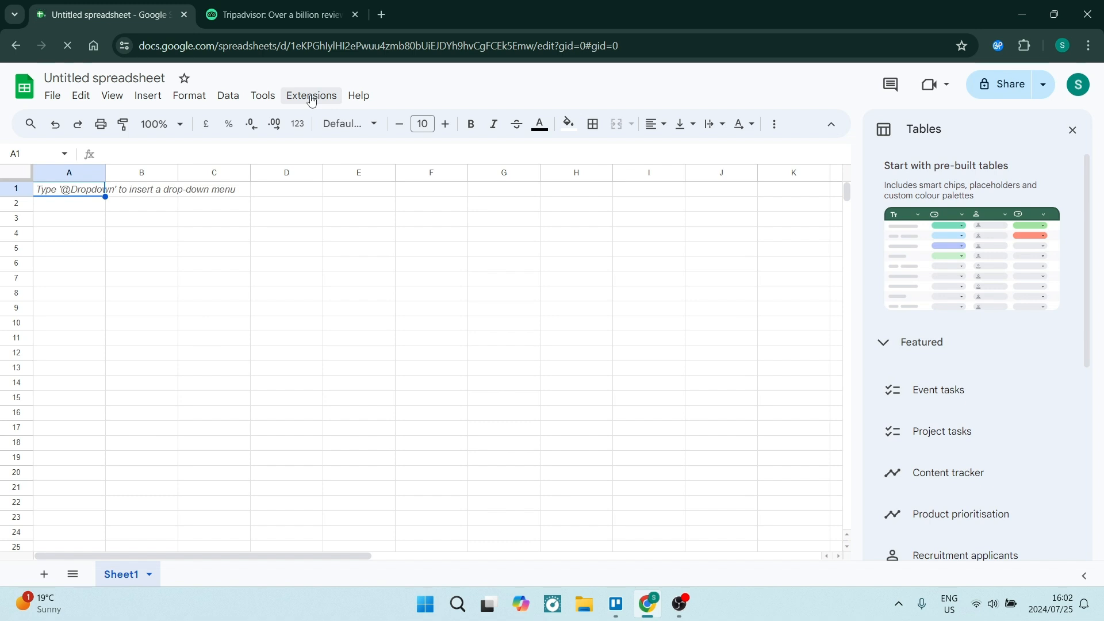
click(312, 102)
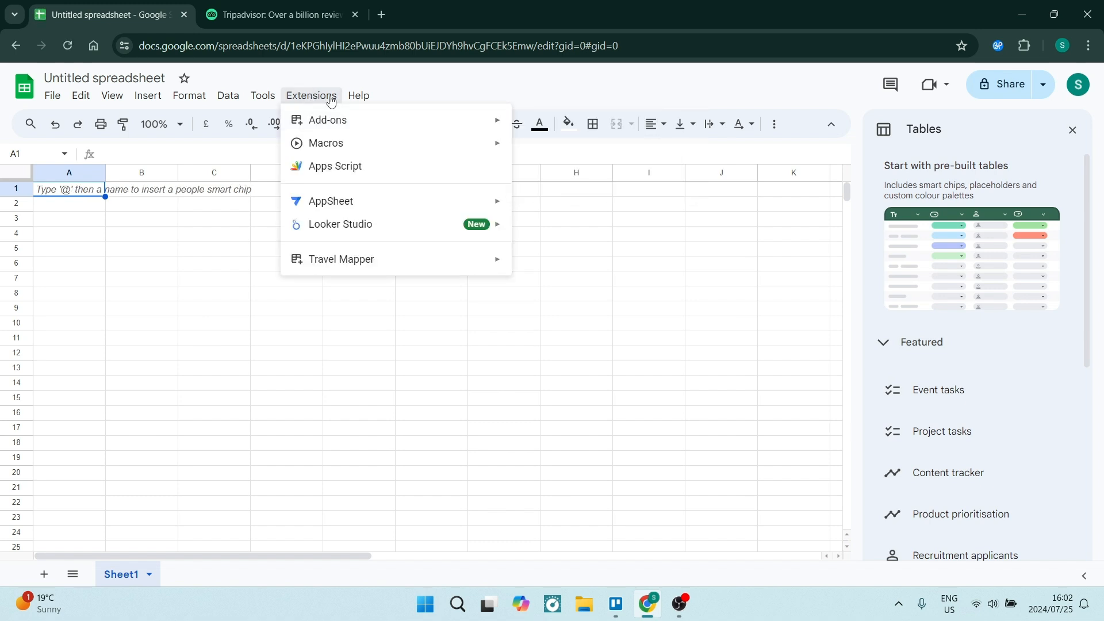
mouse_move(330, 117)
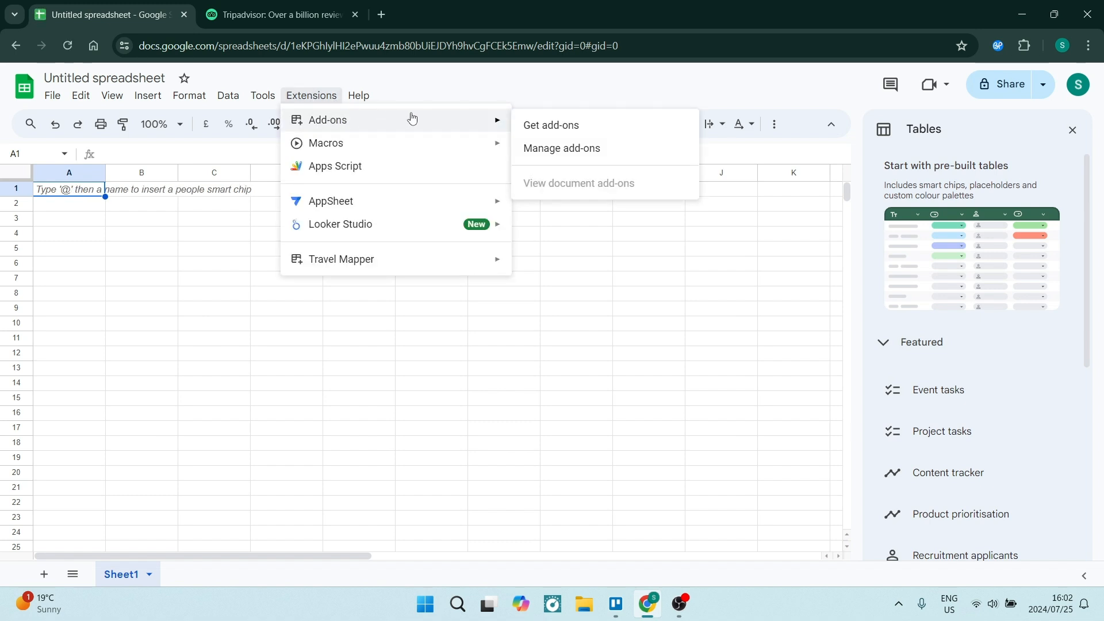
click(564, 129)
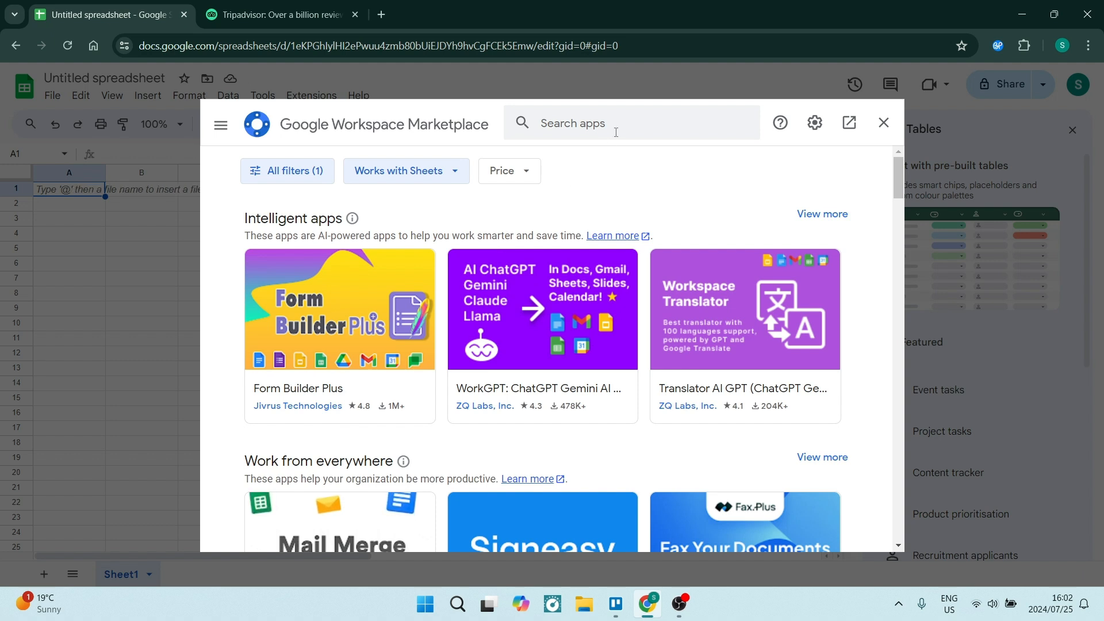
Step: Search the marketplace for the Travel Mapper add-on, then close the marketplace
click(586, 125)
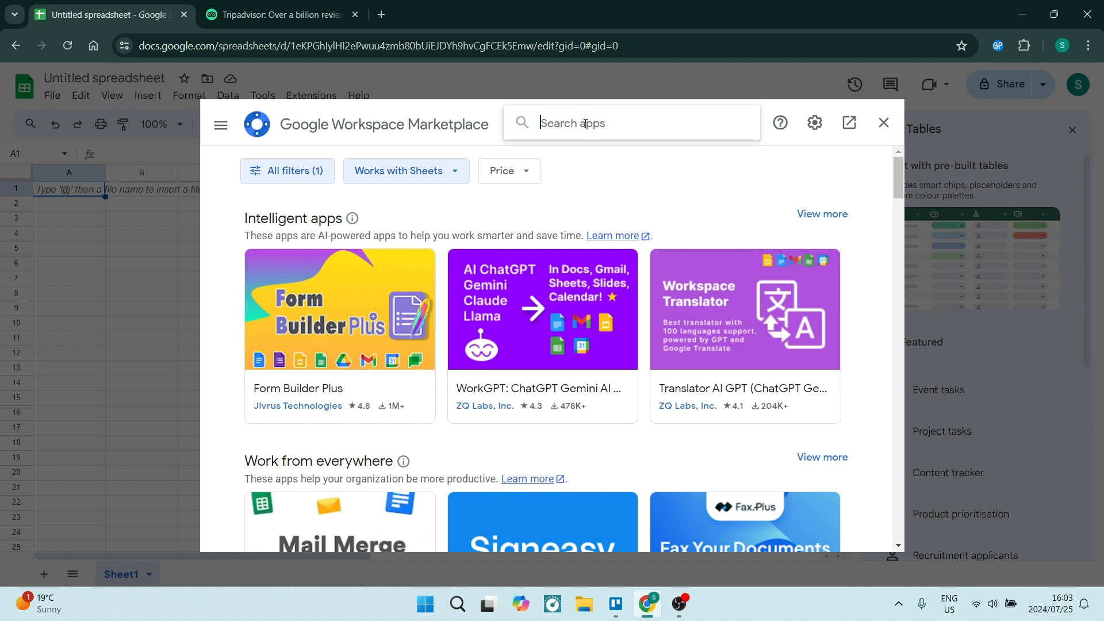
text(r)
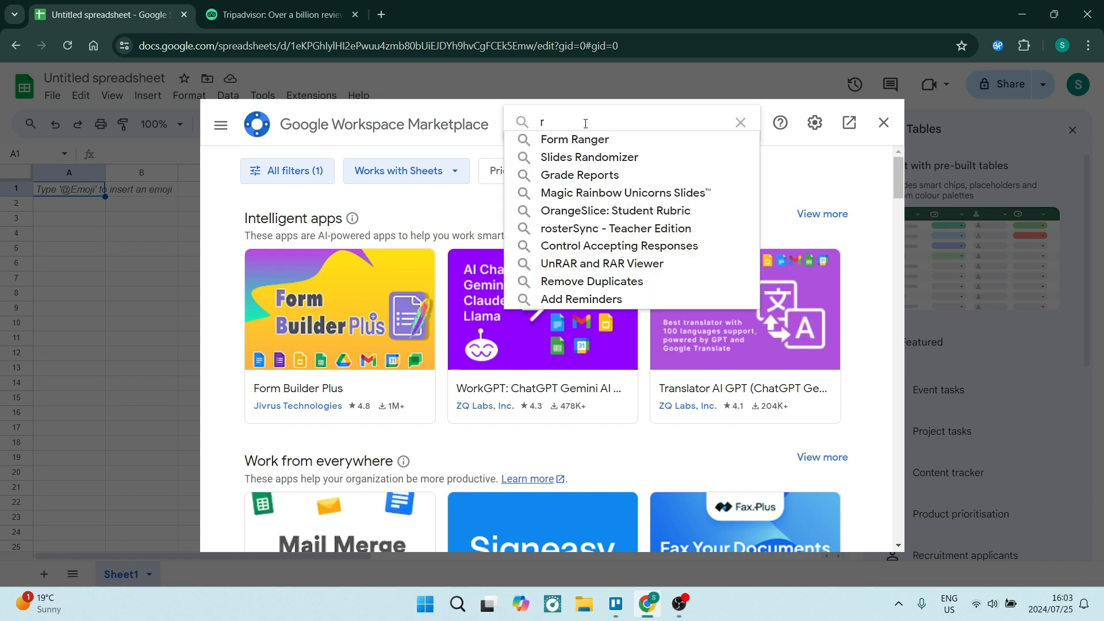
key(BackSpace)
text(trave)
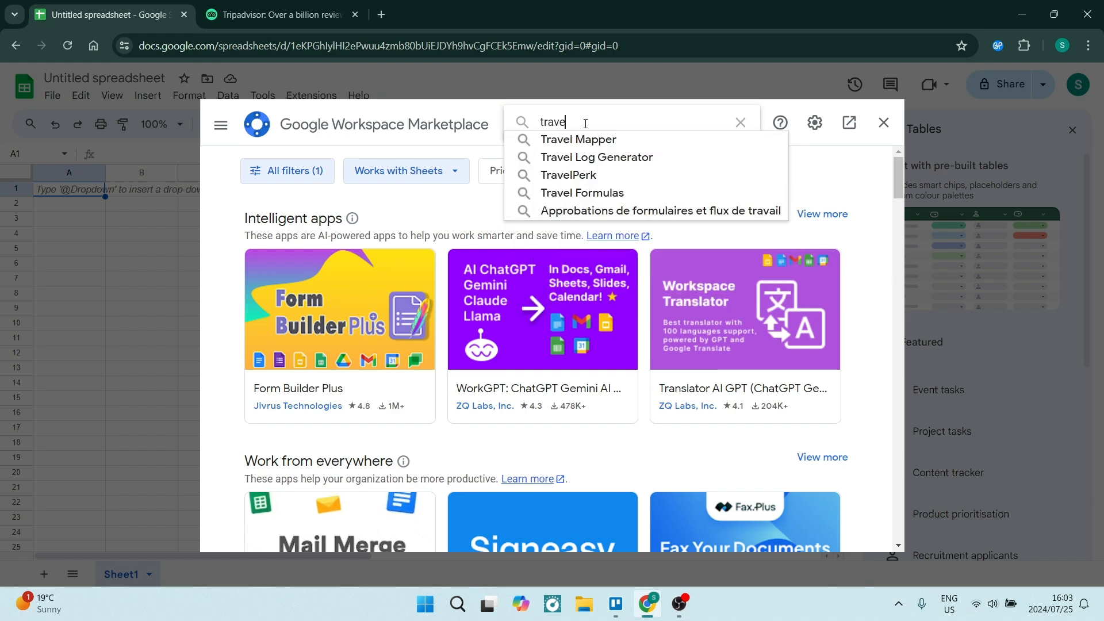
text(l mapper)
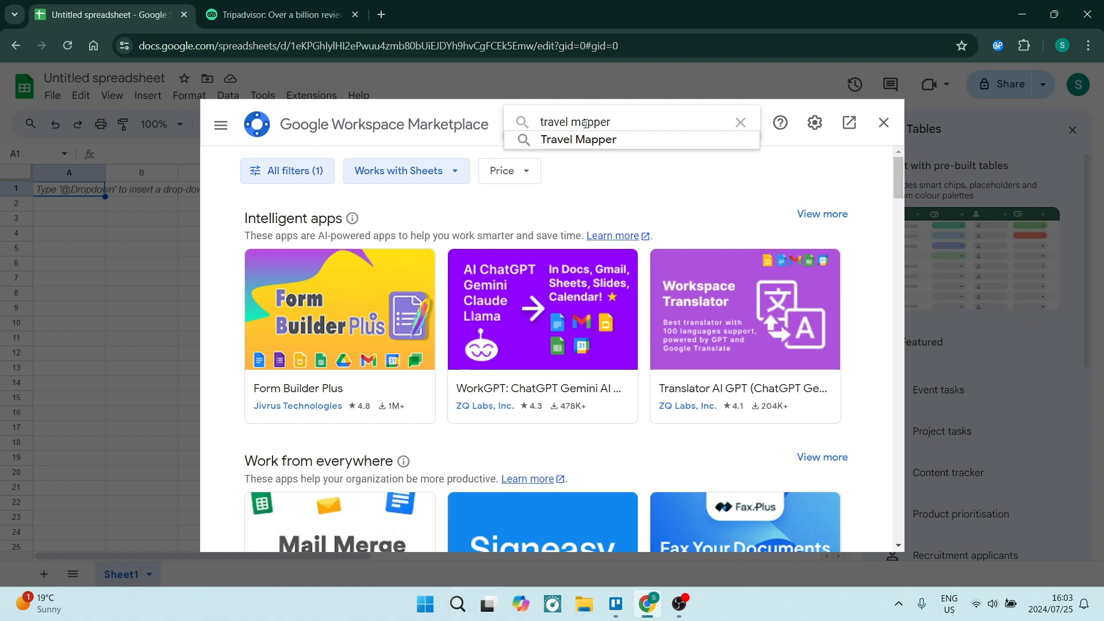
click(585, 143)
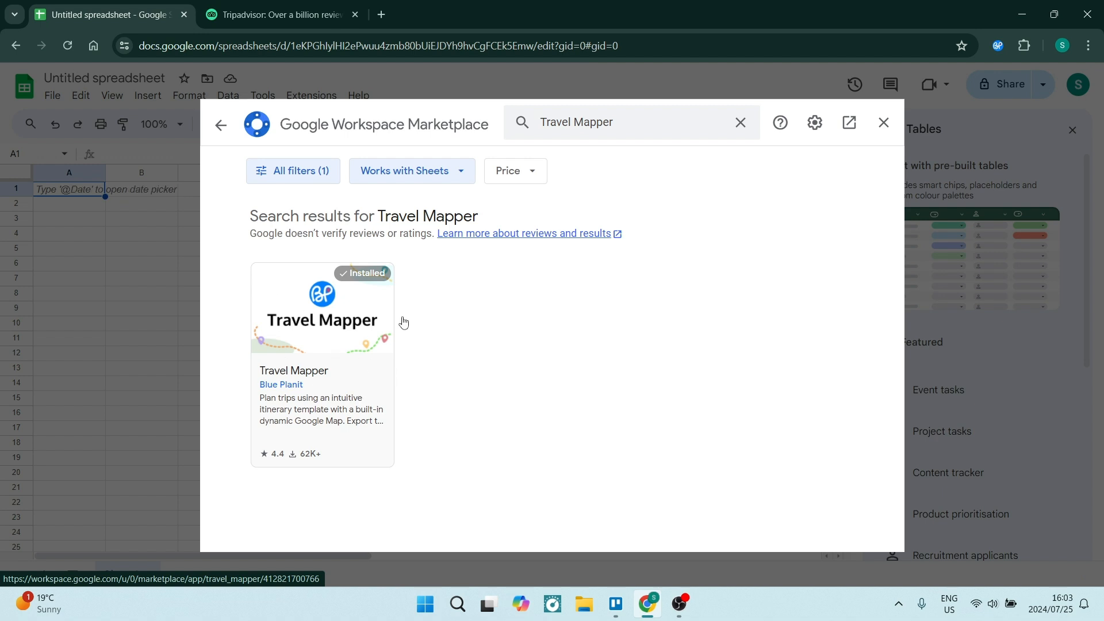
click(884, 122)
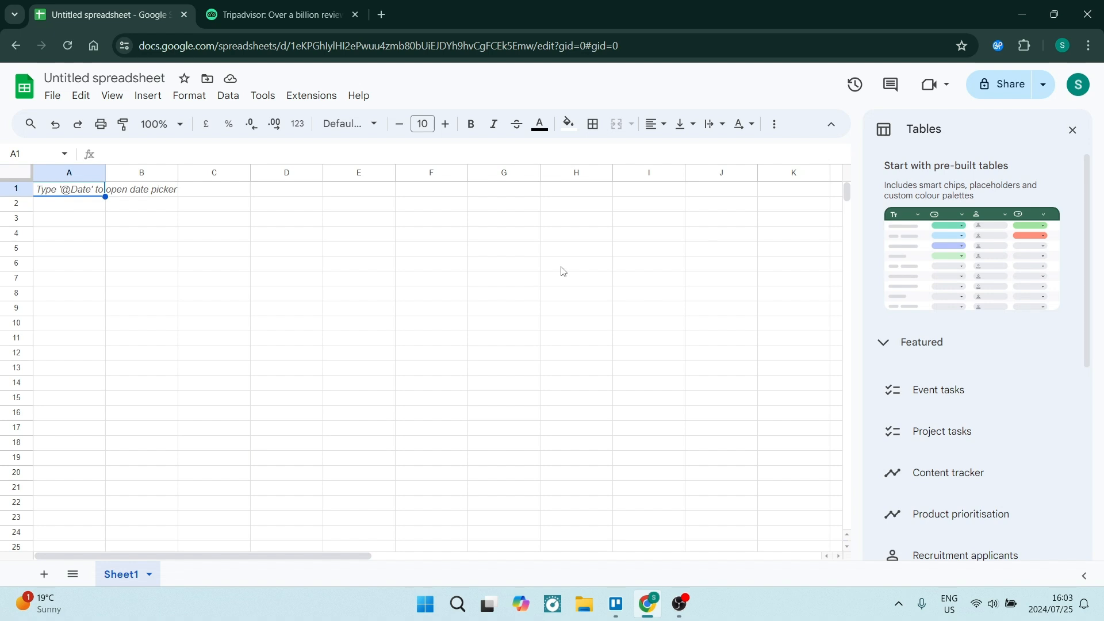
Step: Close the Tables sidebar and generate Travel Mapper's Sample (Recommended) itinerary template in the spreadsheet
click(1072, 130)
click(292, 102)
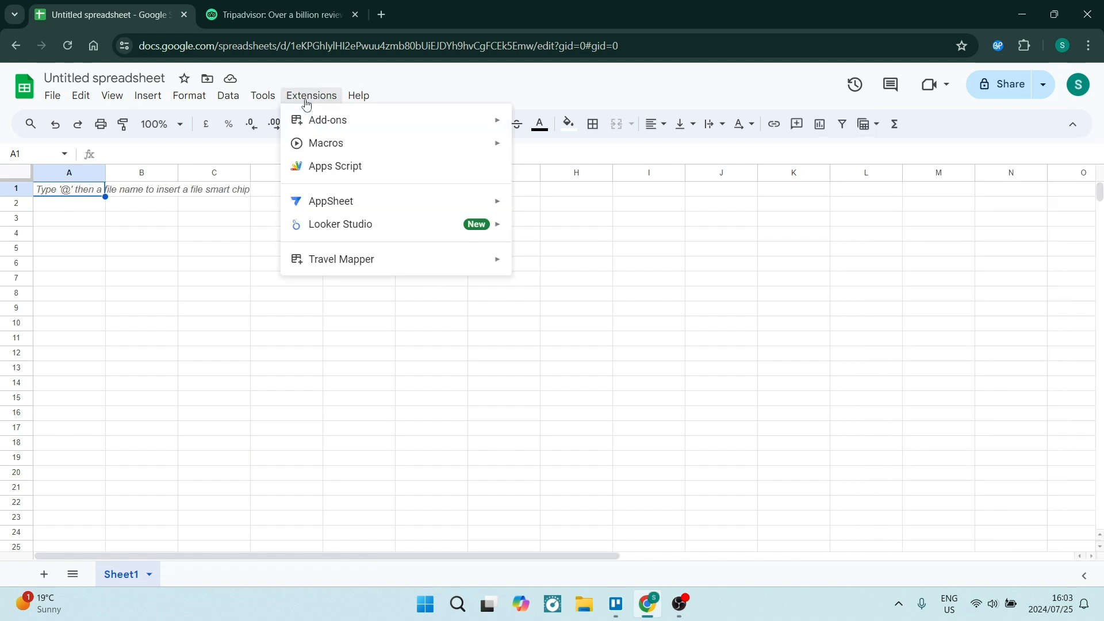
mouse_move(332, 264)
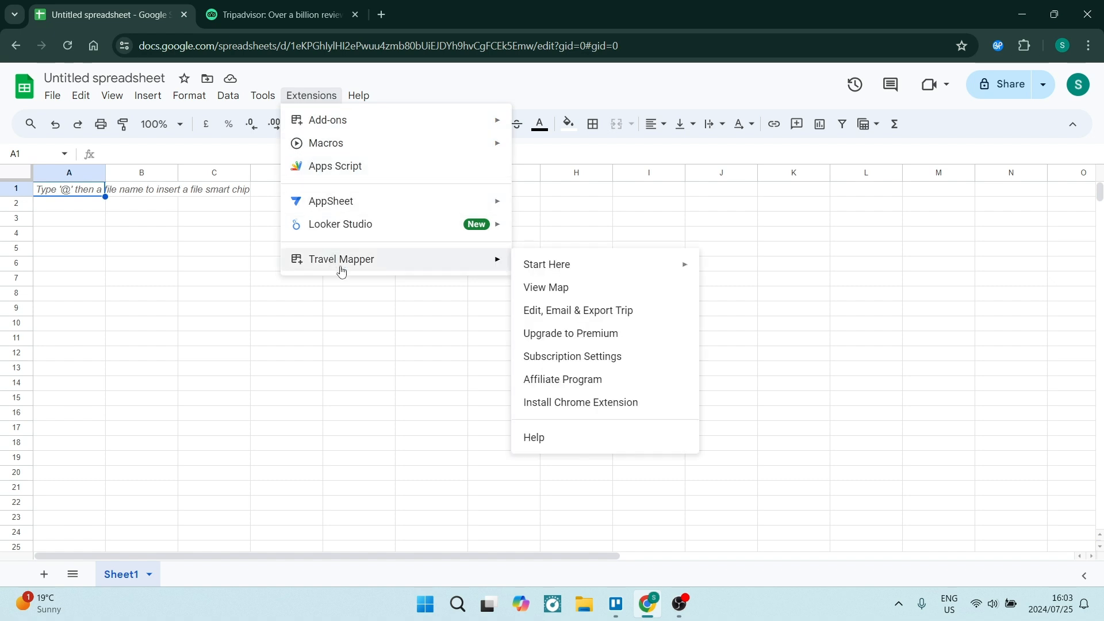
mouse_move(560, 271)
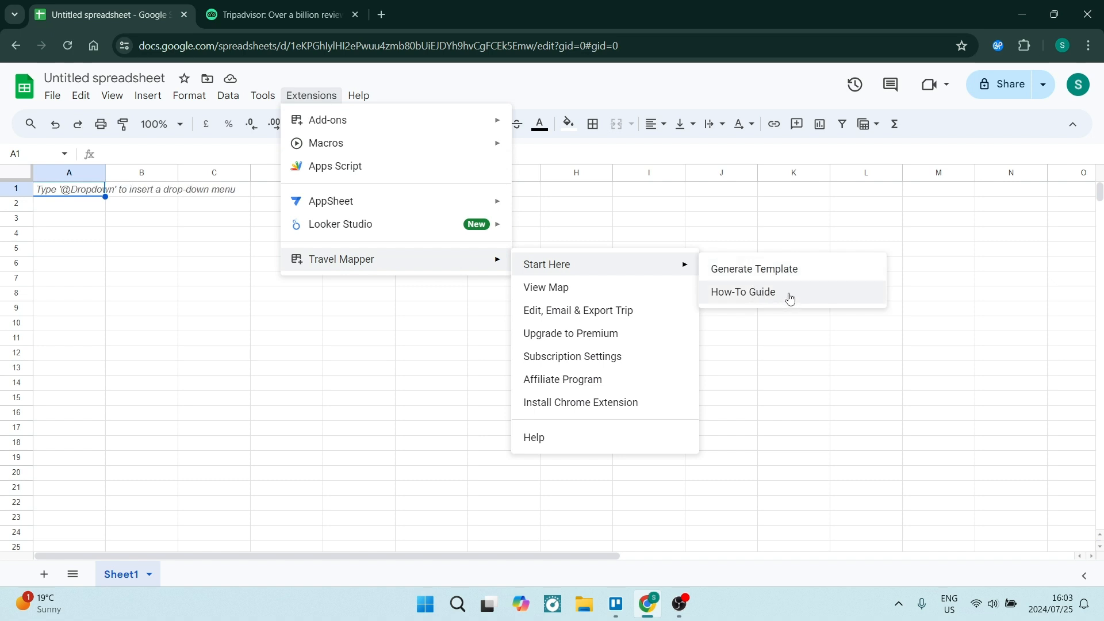
click(758, 271)
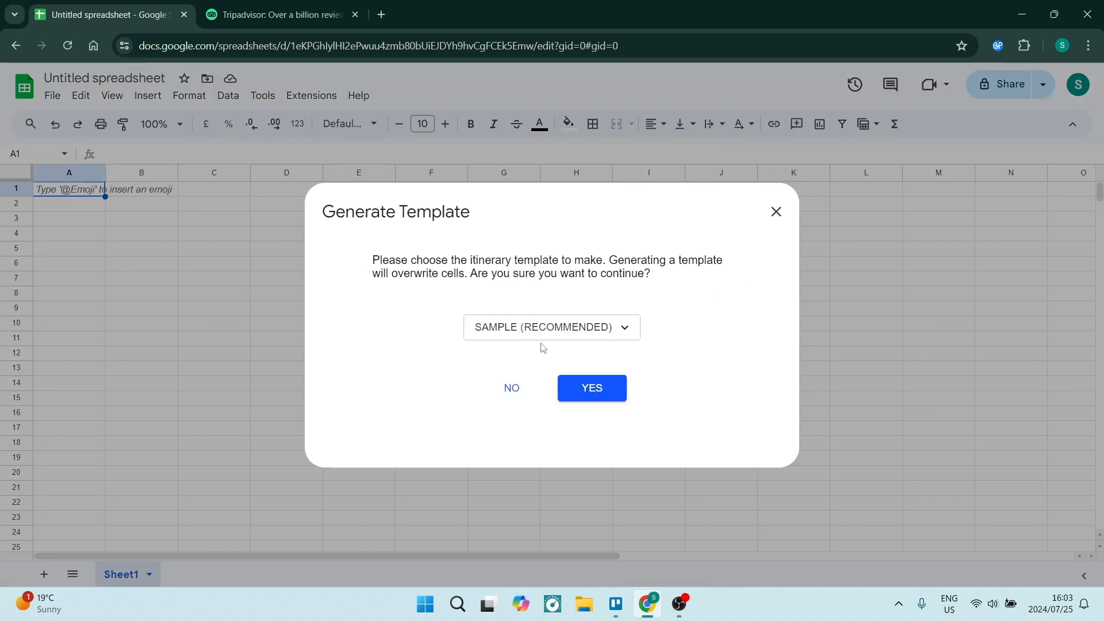
click(506, 330)
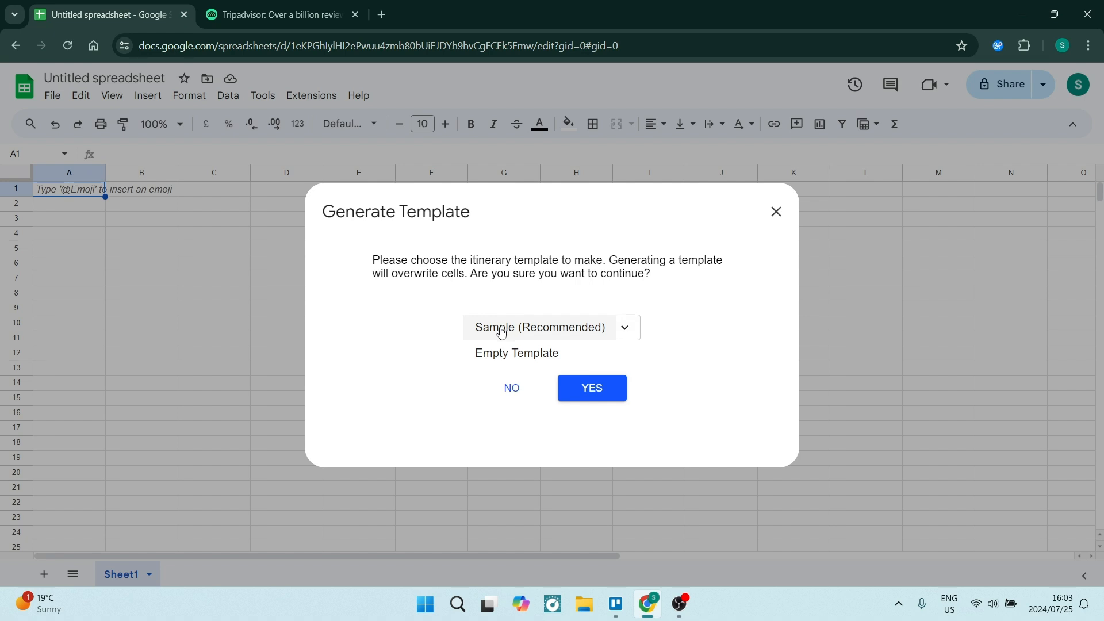
click(503, 331)
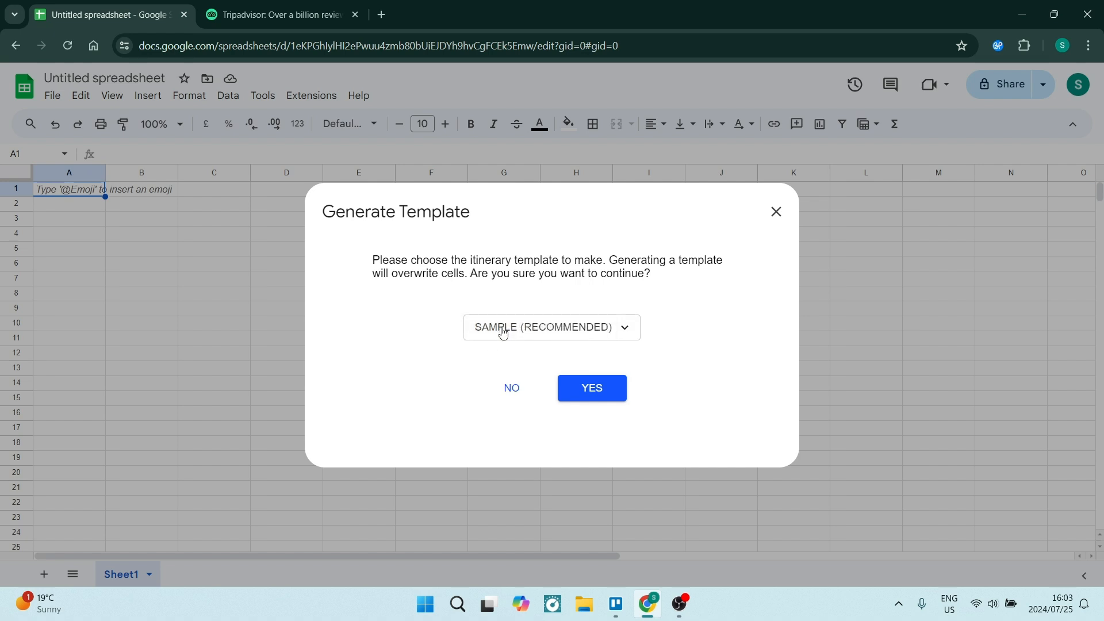
click(598, 389)
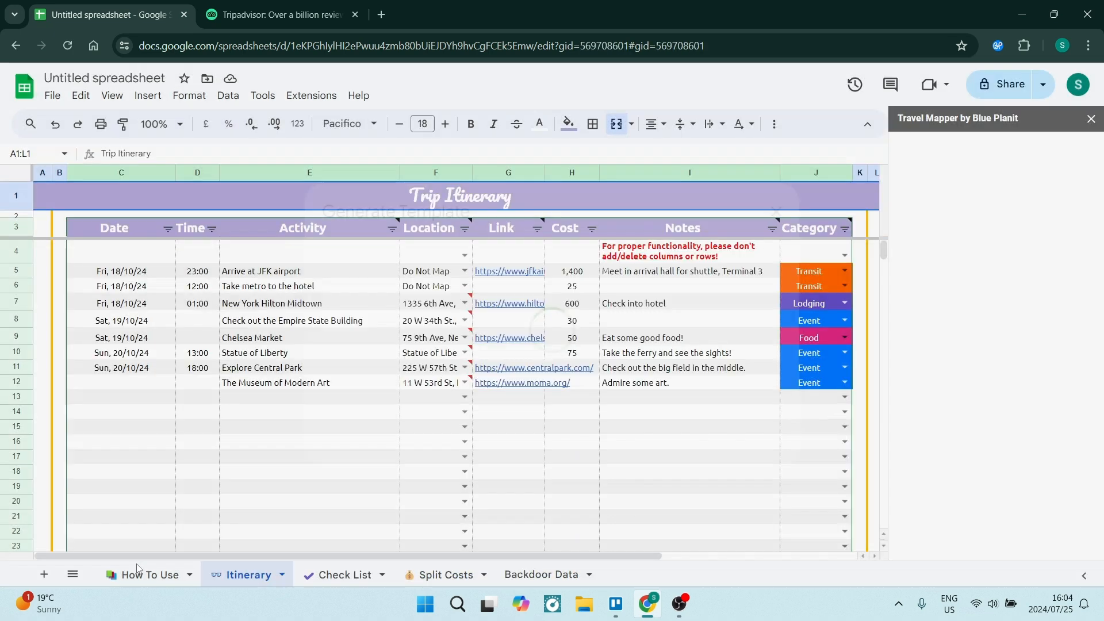
Step: Review the How To Use, Itinerary, Check List, Split Costs and Backdoor Data sheets, ending on Itinerary
click(163, 575)
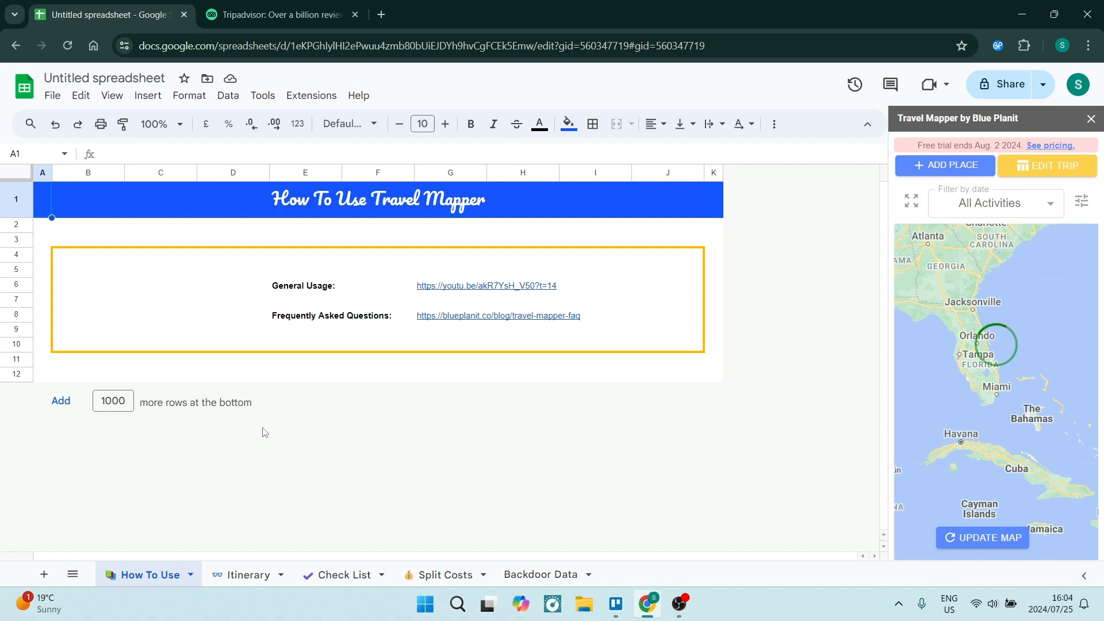
click(248, 575)
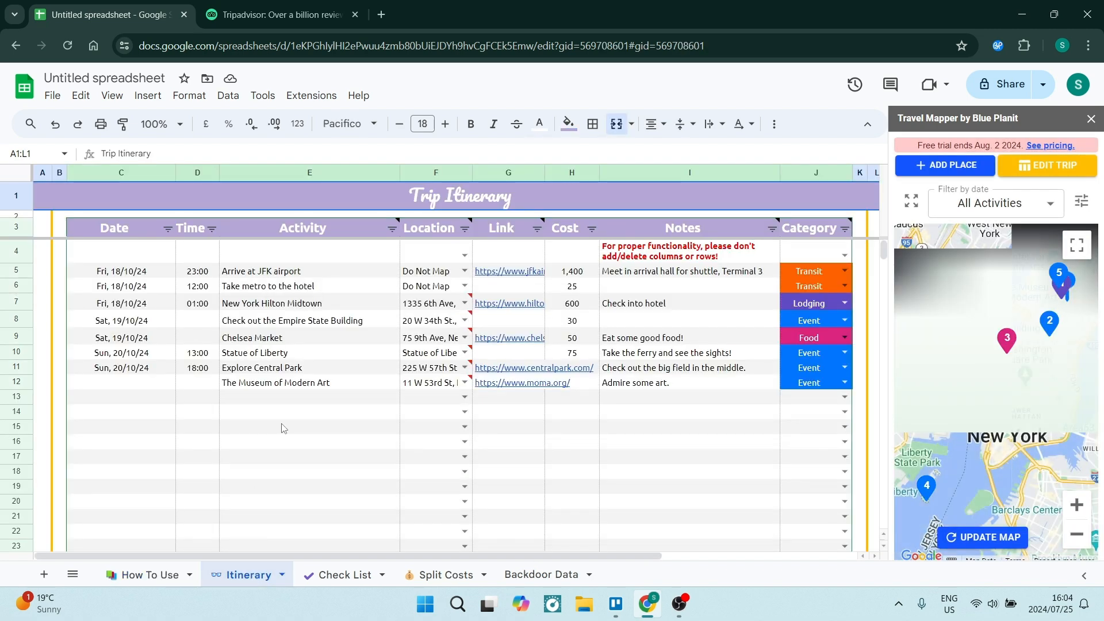
click(343, 575)
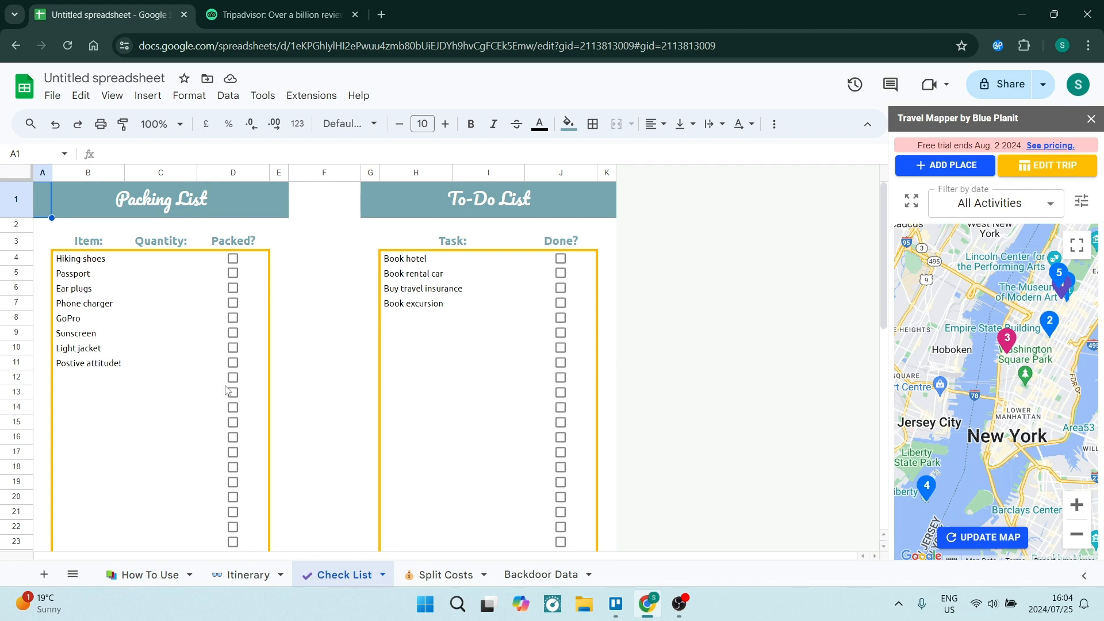
click(457, 576)
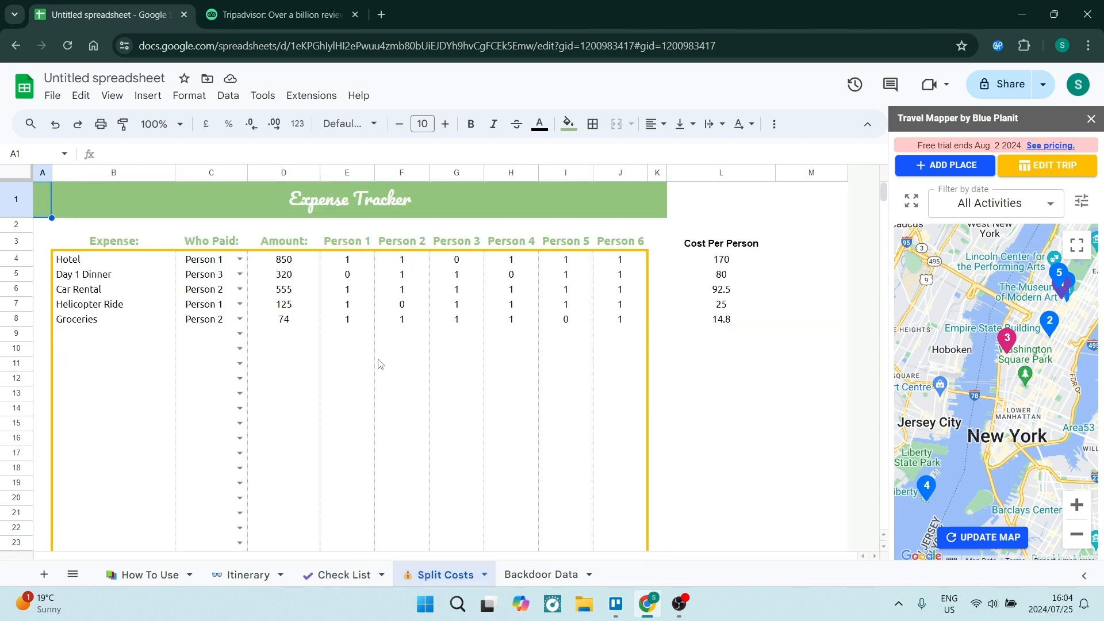
click(531, 576)
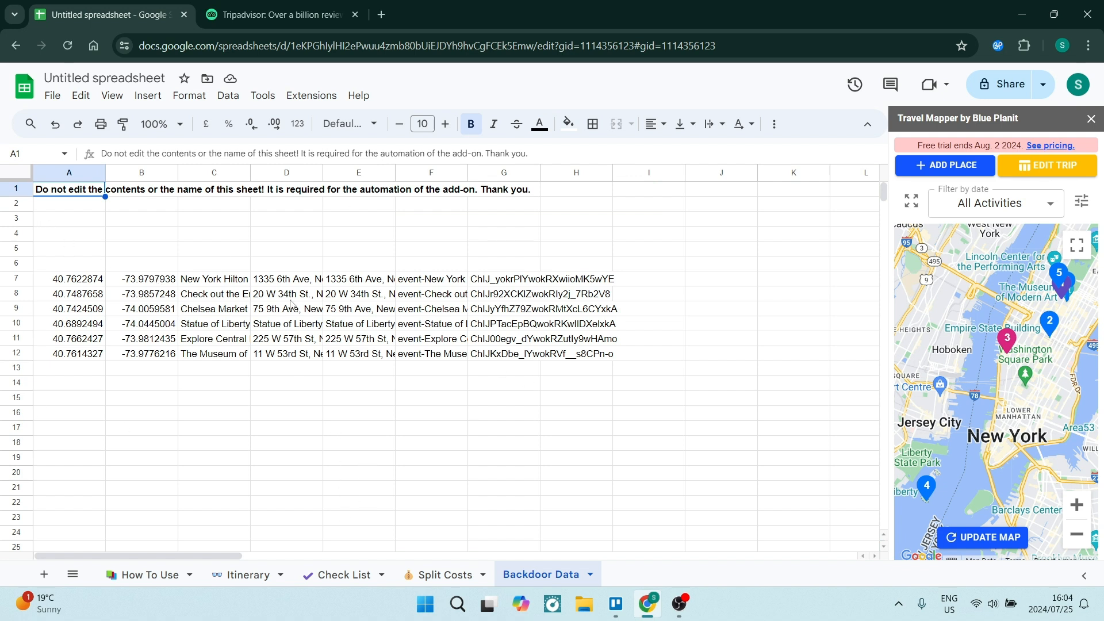
click(240, 579)
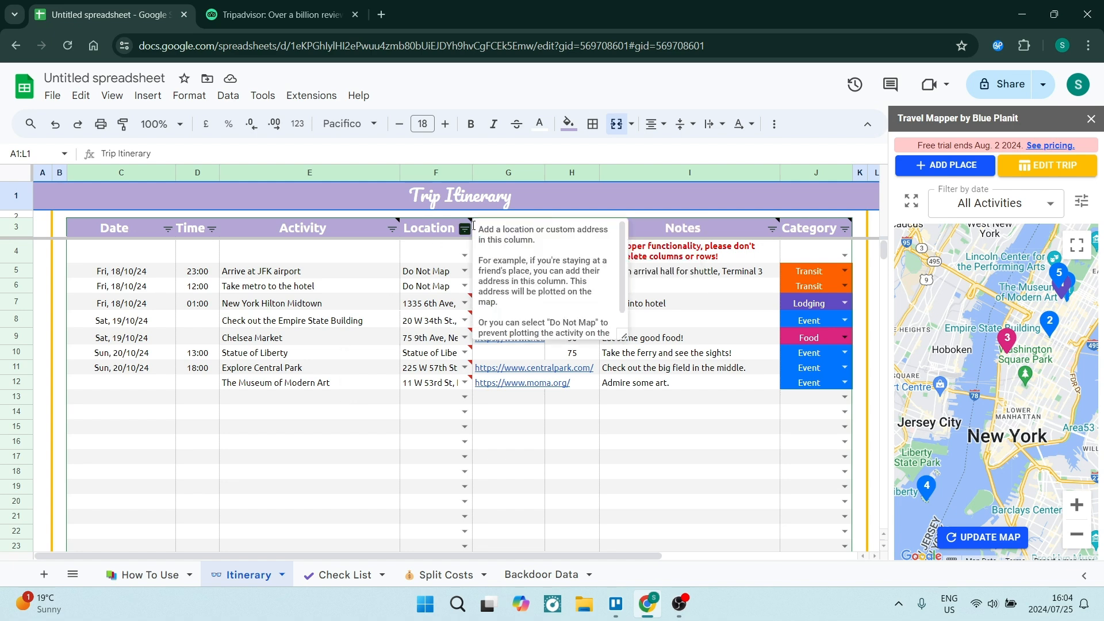
Step: Switch to Tripadvisor and open the page of the Secrets of Downtown São Paulo Bike Tour
click(283, 17)
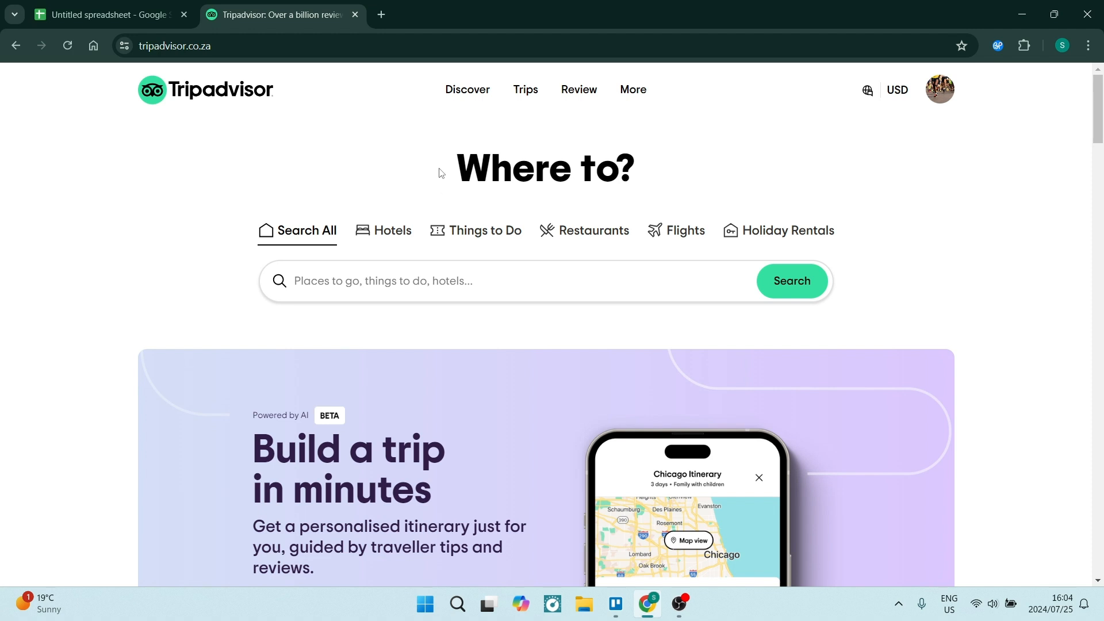
click(588, 236)
scroll(433, 218, down, 15)
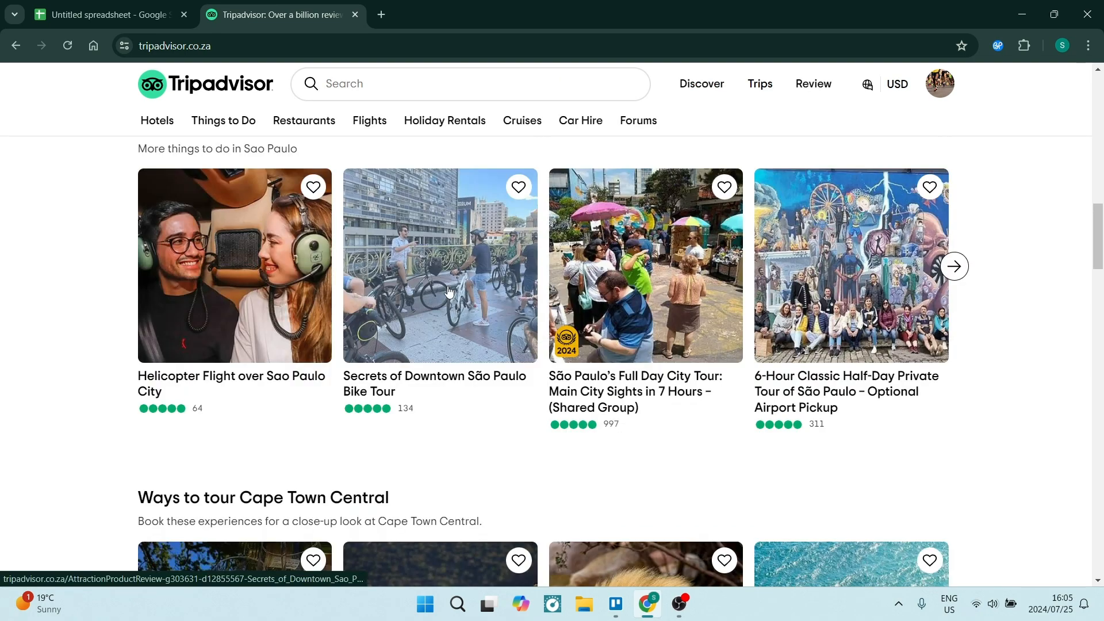
scroll(449, 293, down, 2)
scroll(440, 411, up, 3)
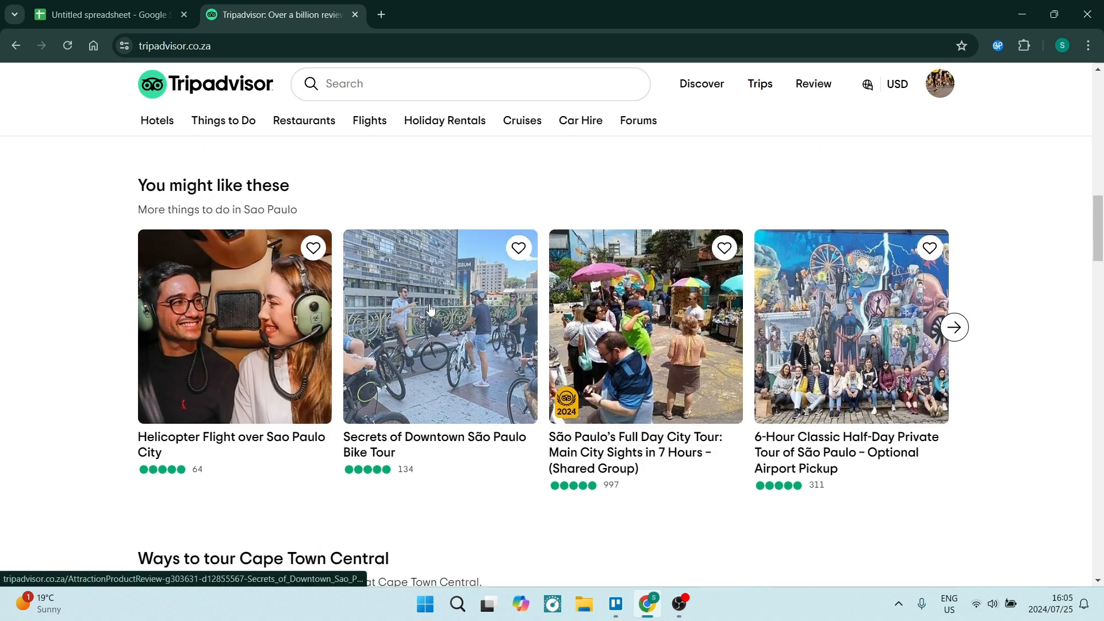
click(430, 309)
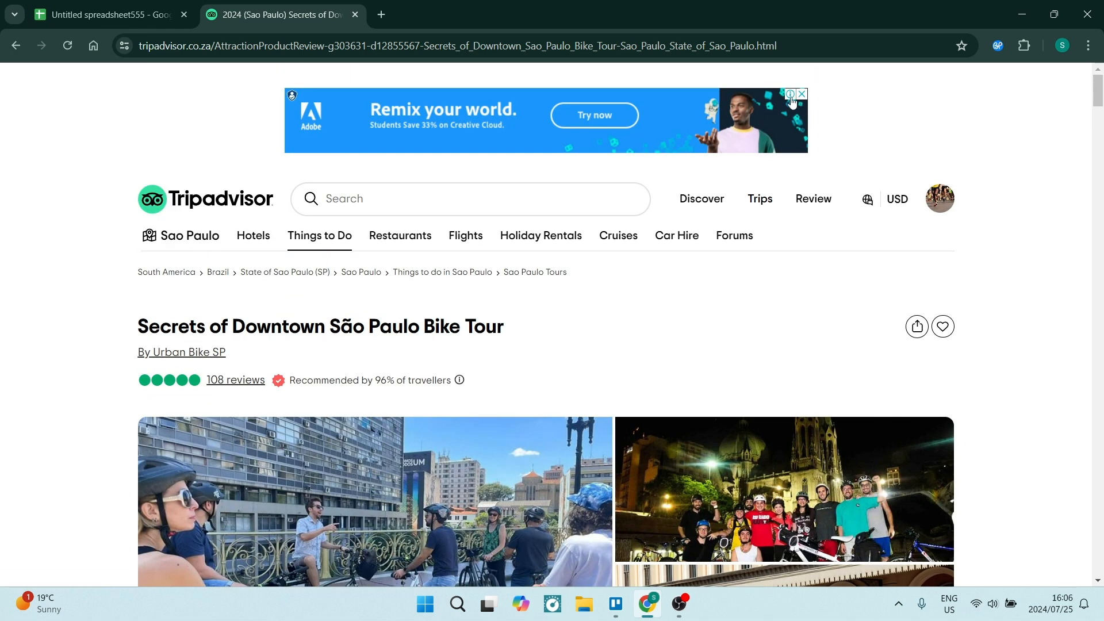
Step: Choose Untitled spreadsheet555 as the selected itinerary in the Travel Mapper browser extension
click(997, 46)
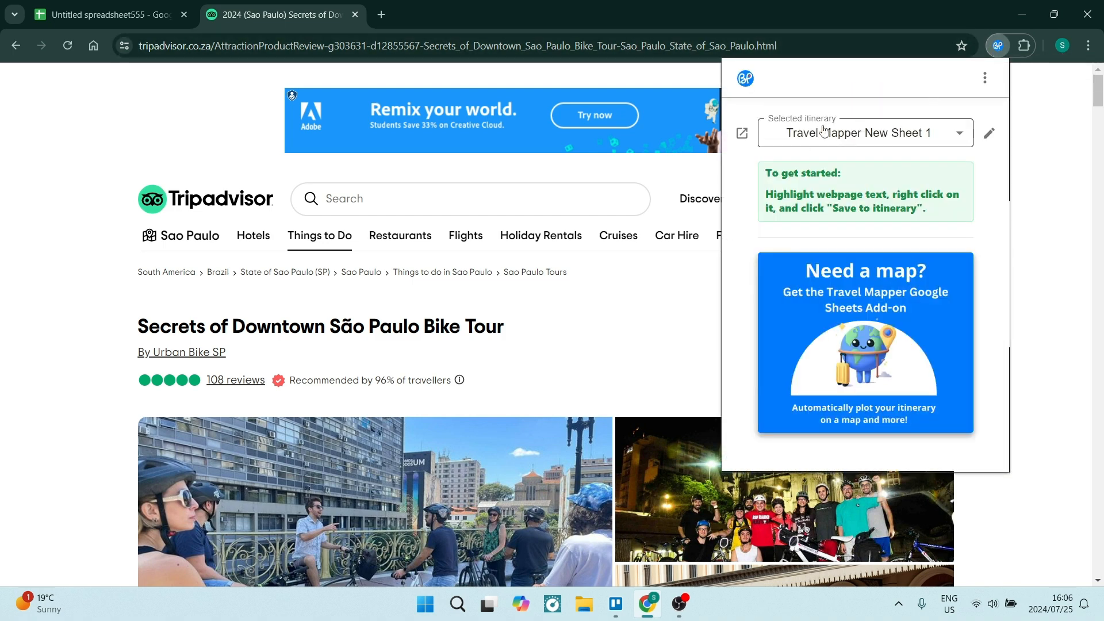
click(965, 141)
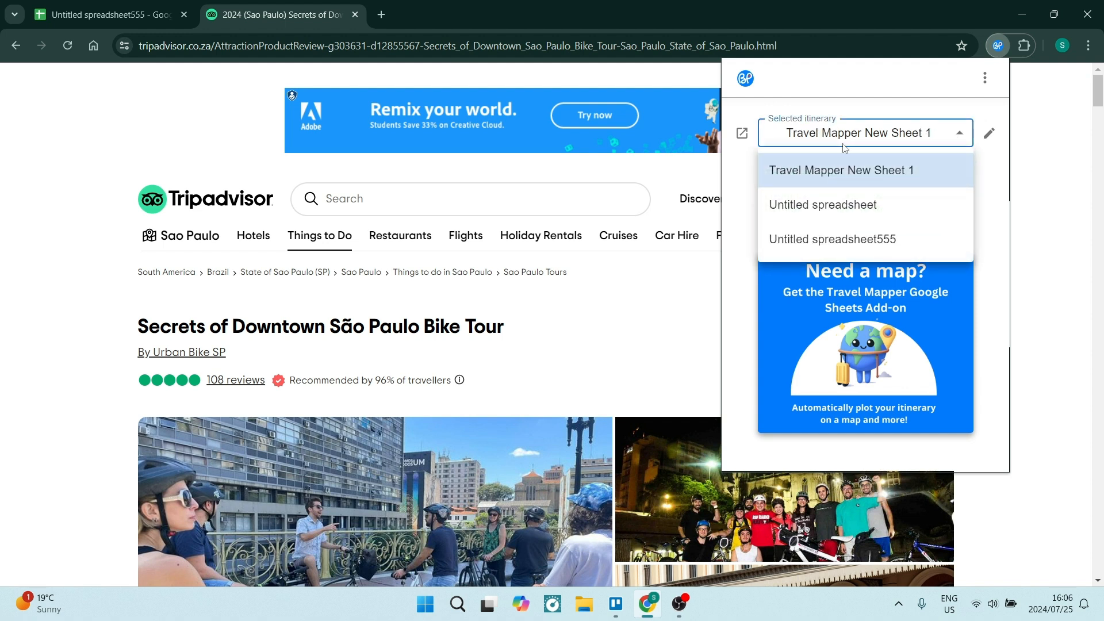
click(796, 238)
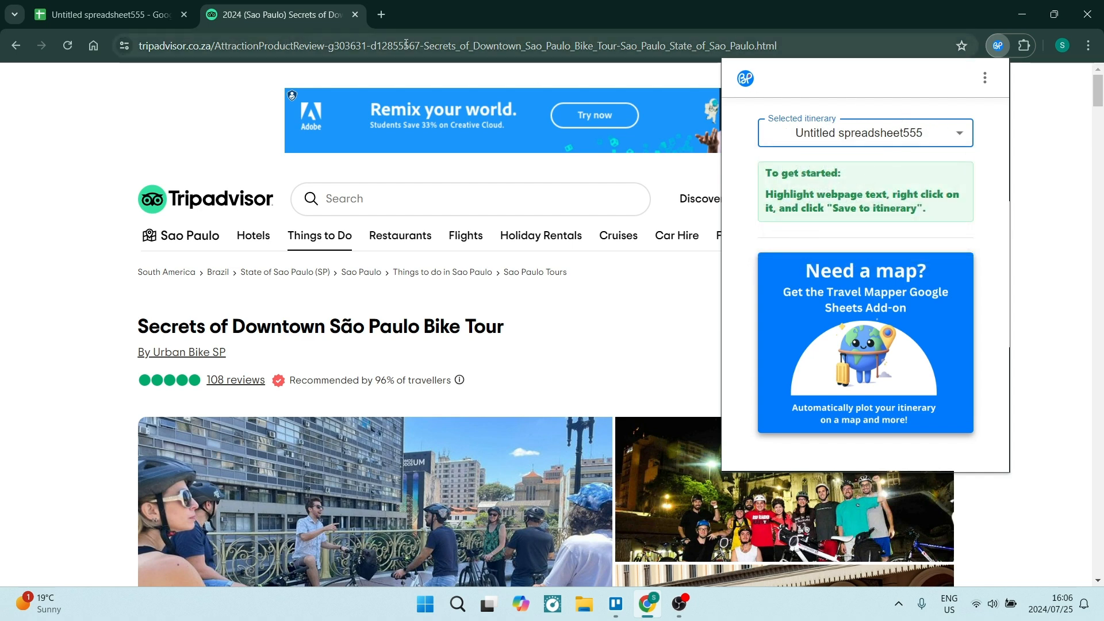
click(996, 46)
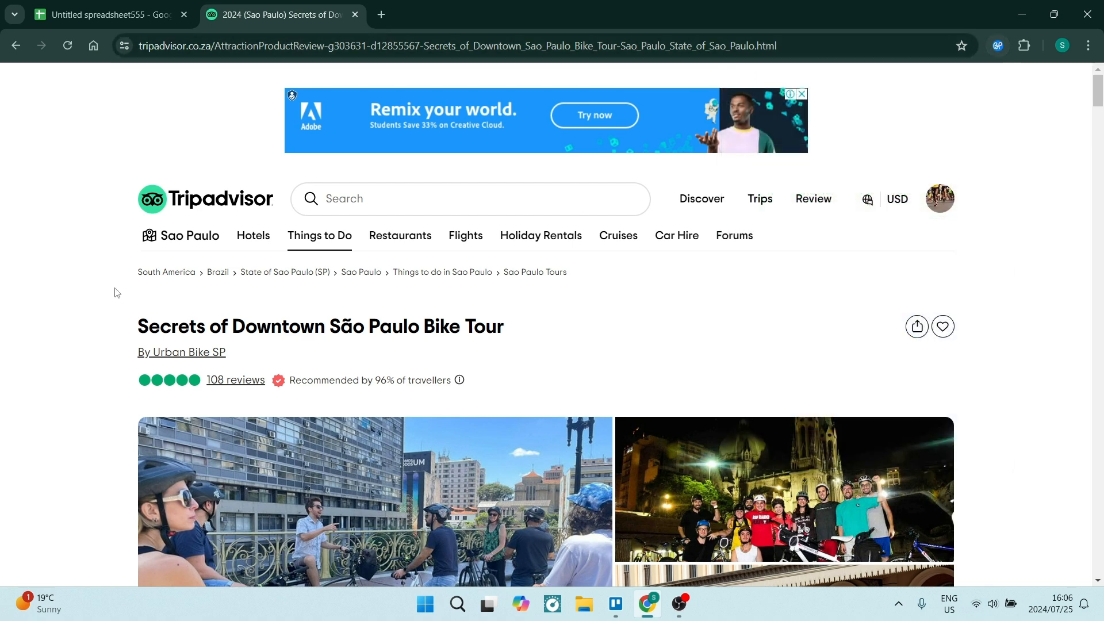
Step: Save the title "Secrets of Downtown São Paulo Bike Tour" to the itinerary through the Travel Mapper extension, leaving the optional details empty
drag(137, 326, 513, 310)
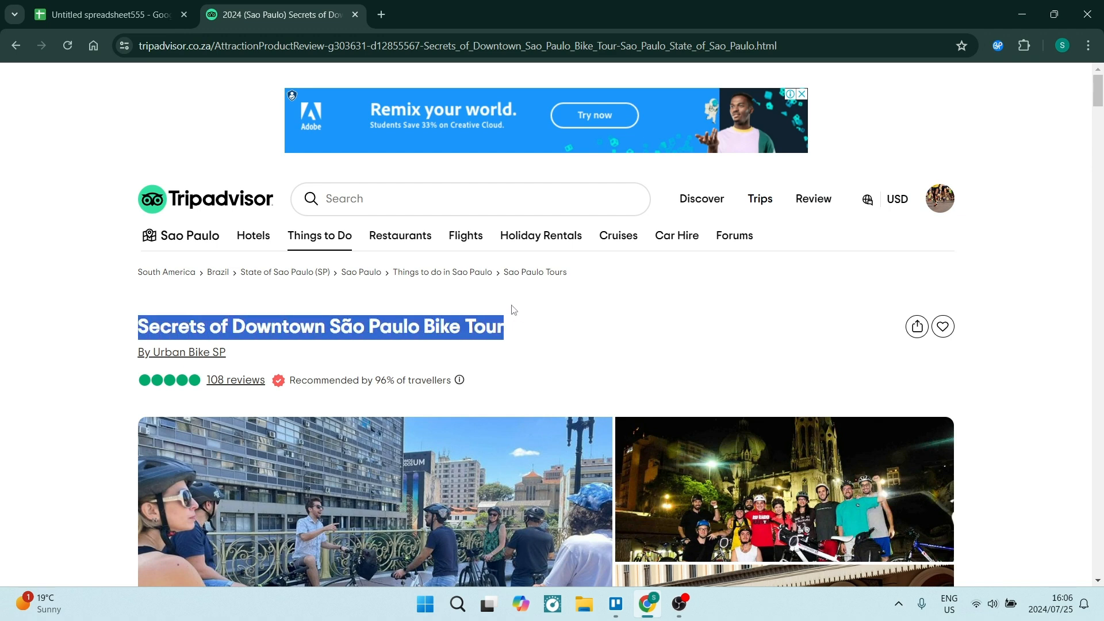
right_click(303, 342)
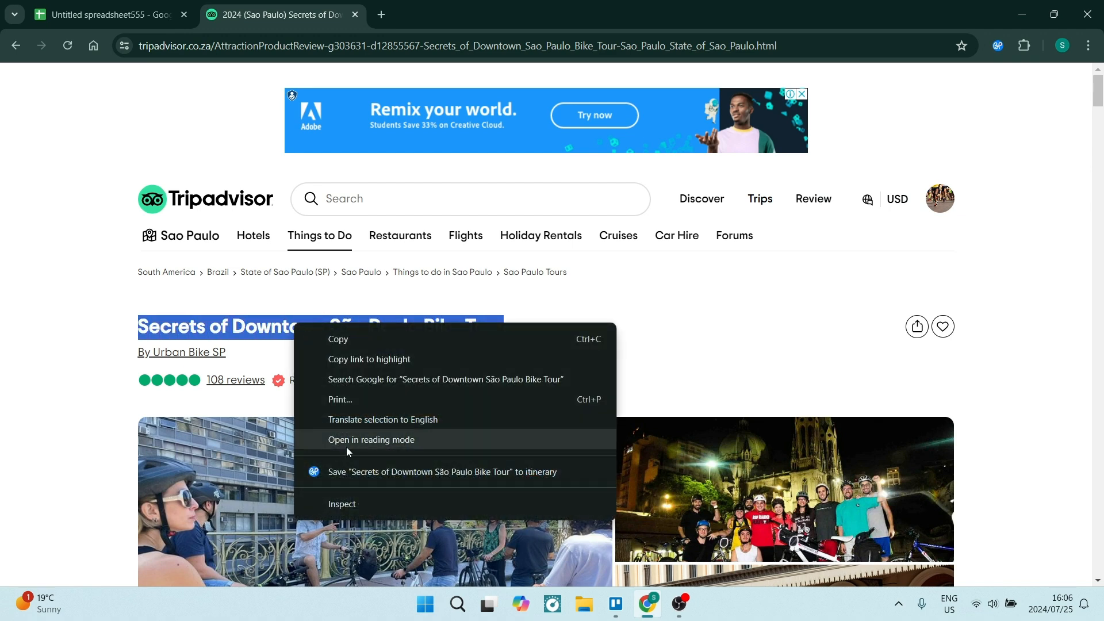
click(371, 473)
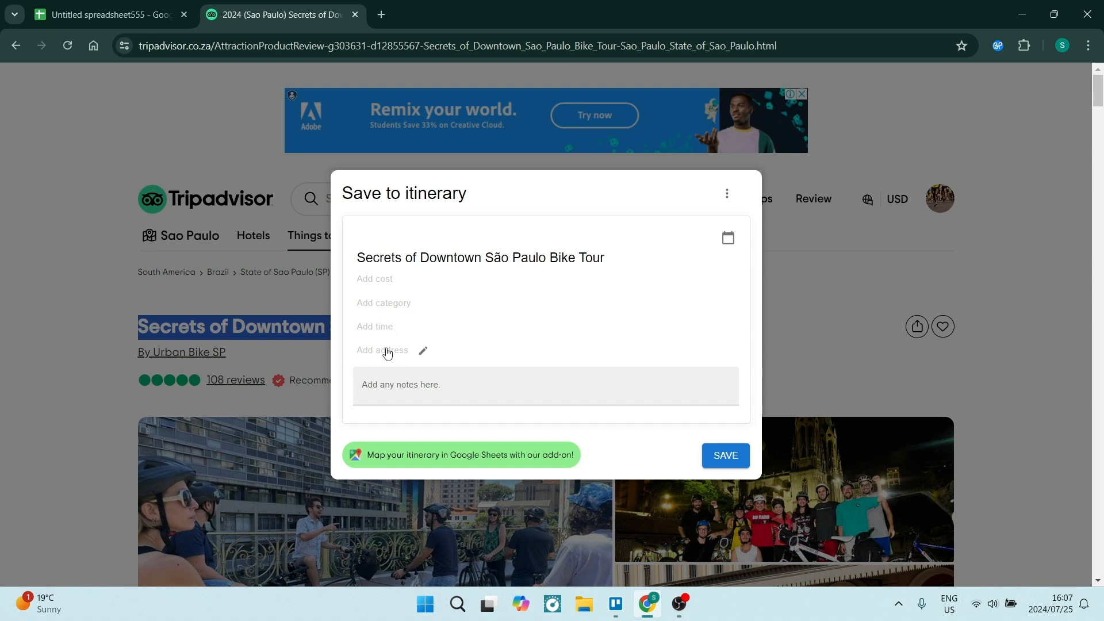
click(427, 393)
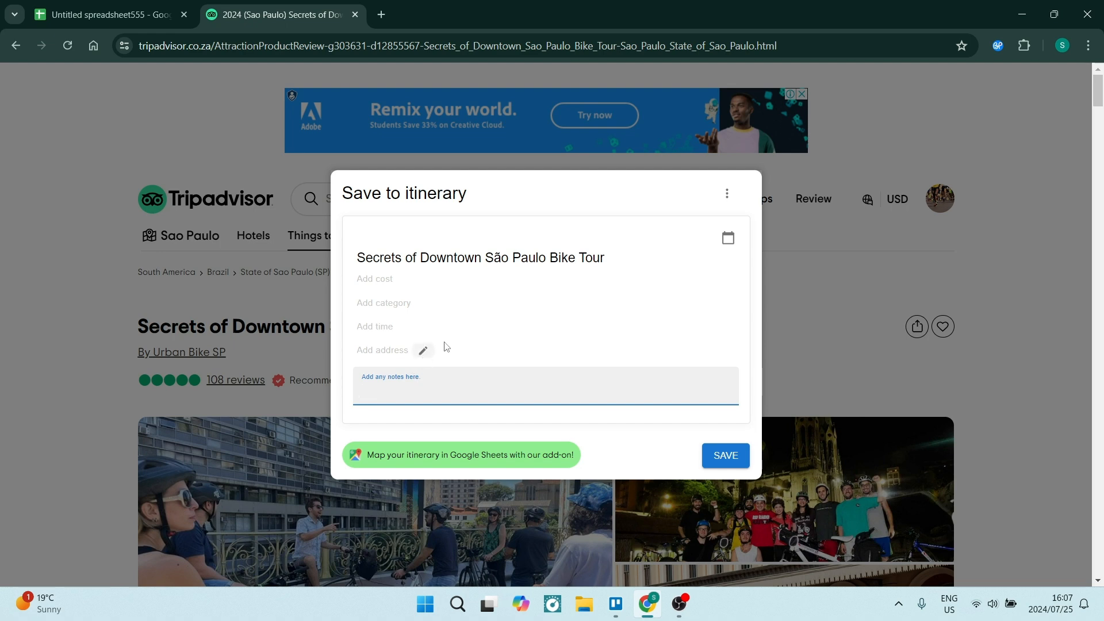
click(724, 458)
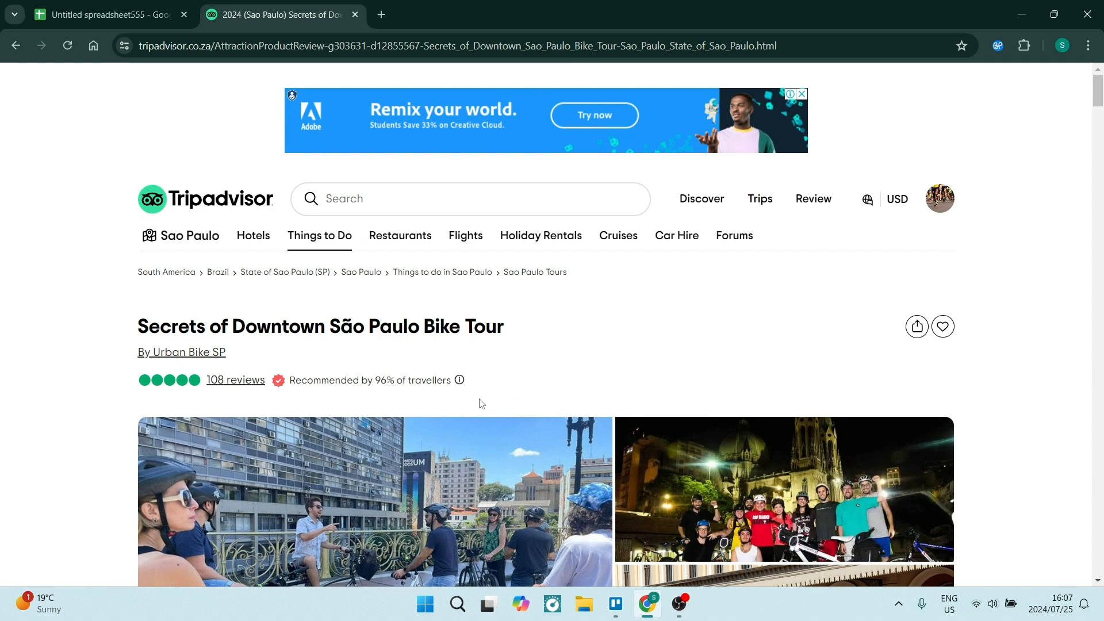
Step: Switch to the Google Sheets itinerary and check the saved bike tour's row, its Location cell and the map's date filter
click(111, 19)
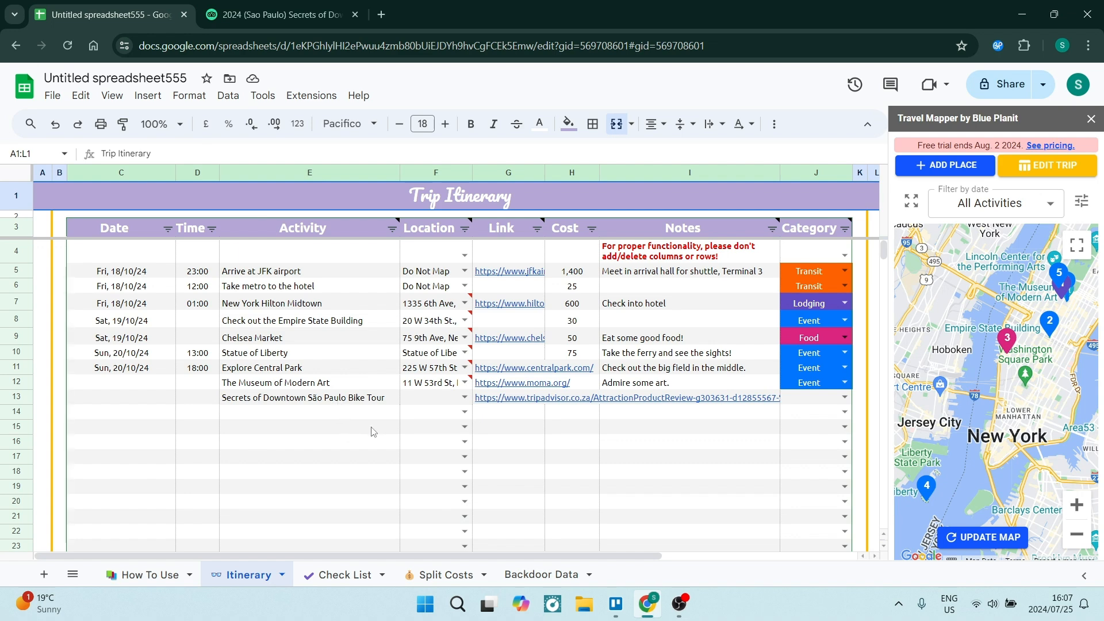
click(430, 401)
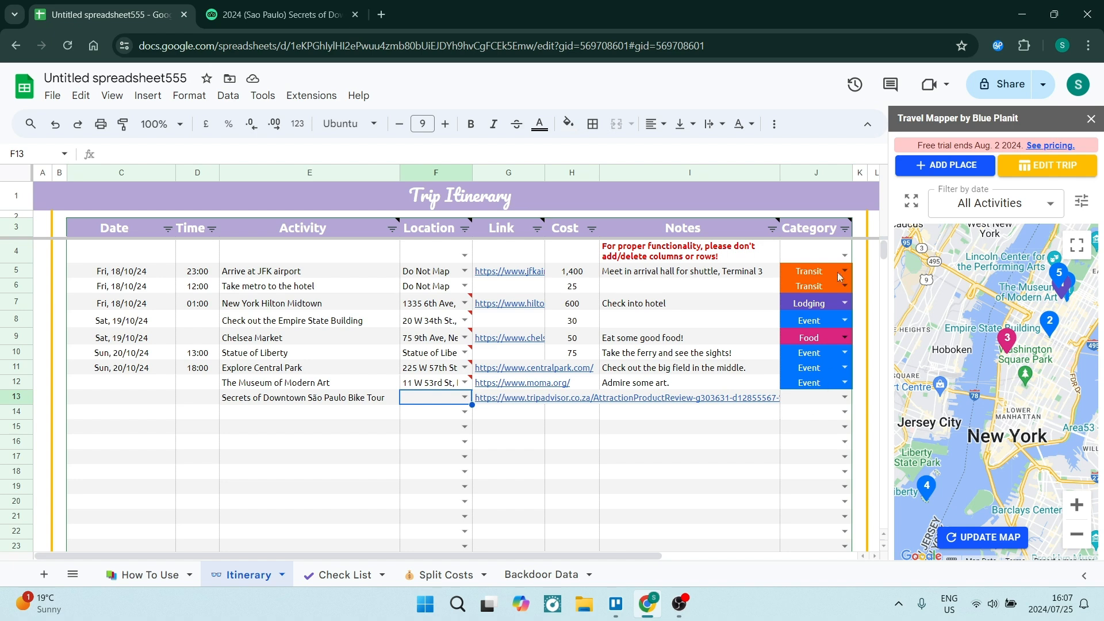
mouse_move(835, 238)
click(1049, 206)
click(1050, 206)
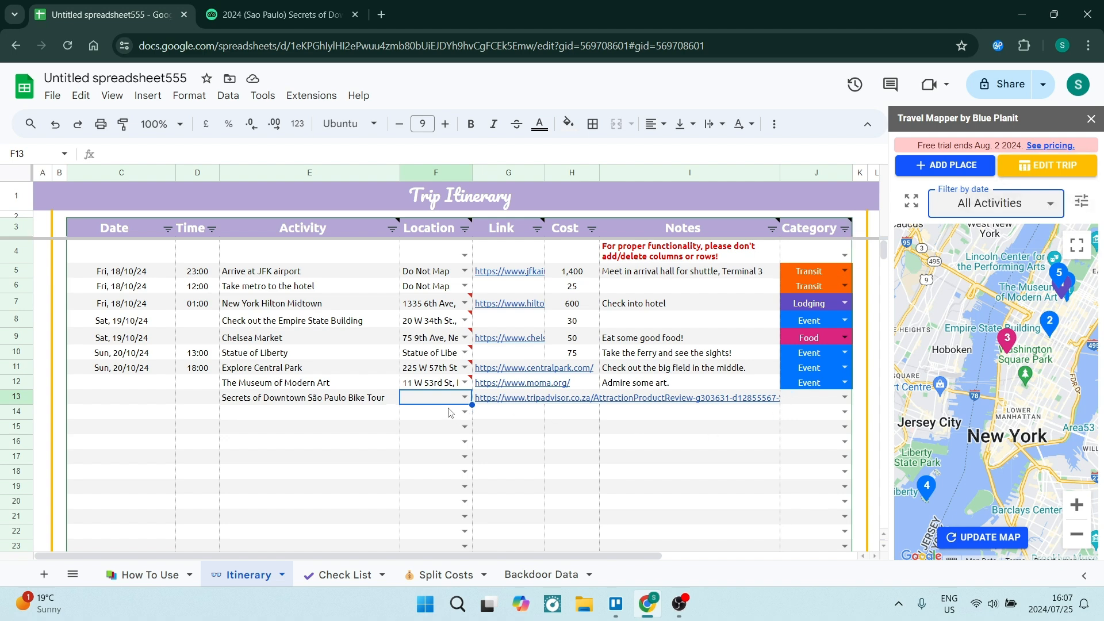
key(Up)
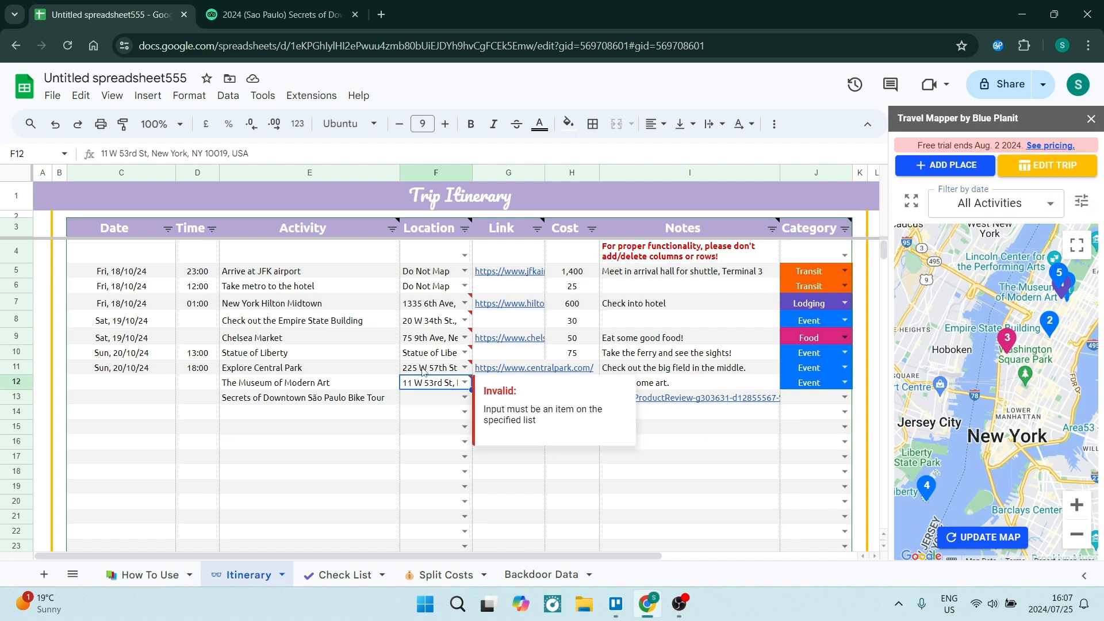
click(441, 405)
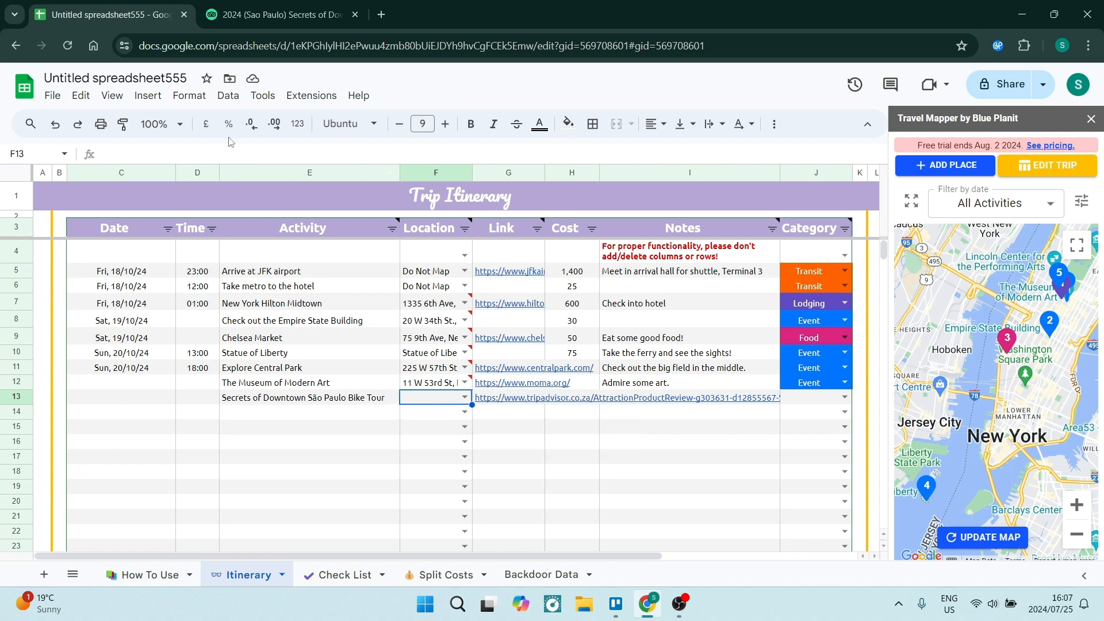
Step: Switch back to the Tripadvisor tour page and look over its tour details and booking options
click(271, 14)
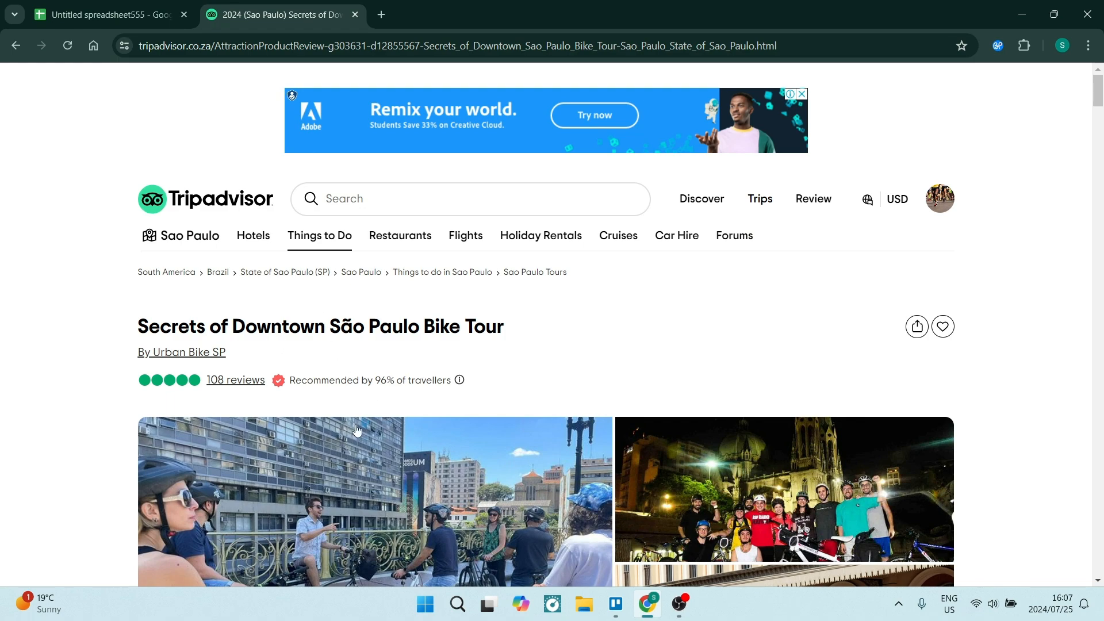
scroll(384, 377, down, 13)
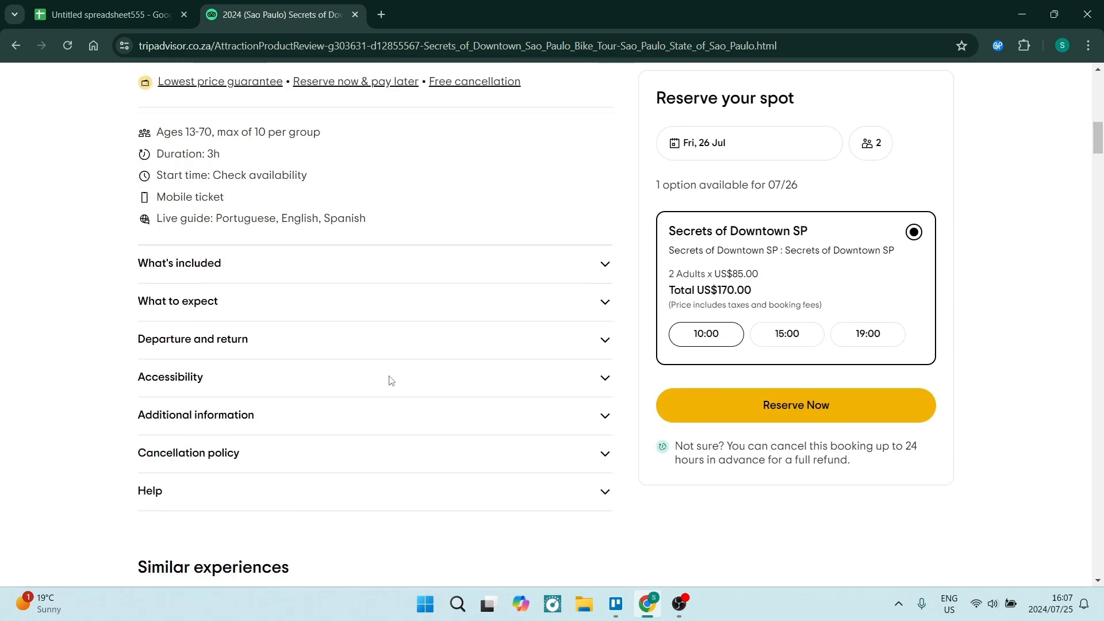
scroll(389, 380, up, 13)
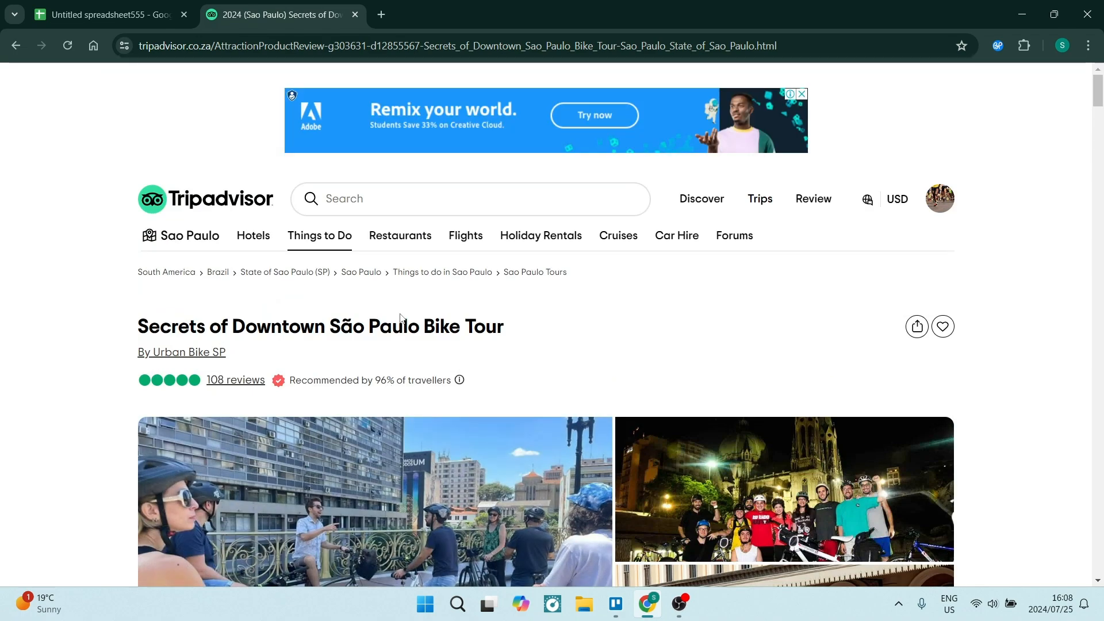
Step: Return to the Google Sheets itinerary and examine the area below the bike tour entry and the New York map
click(106, 14)
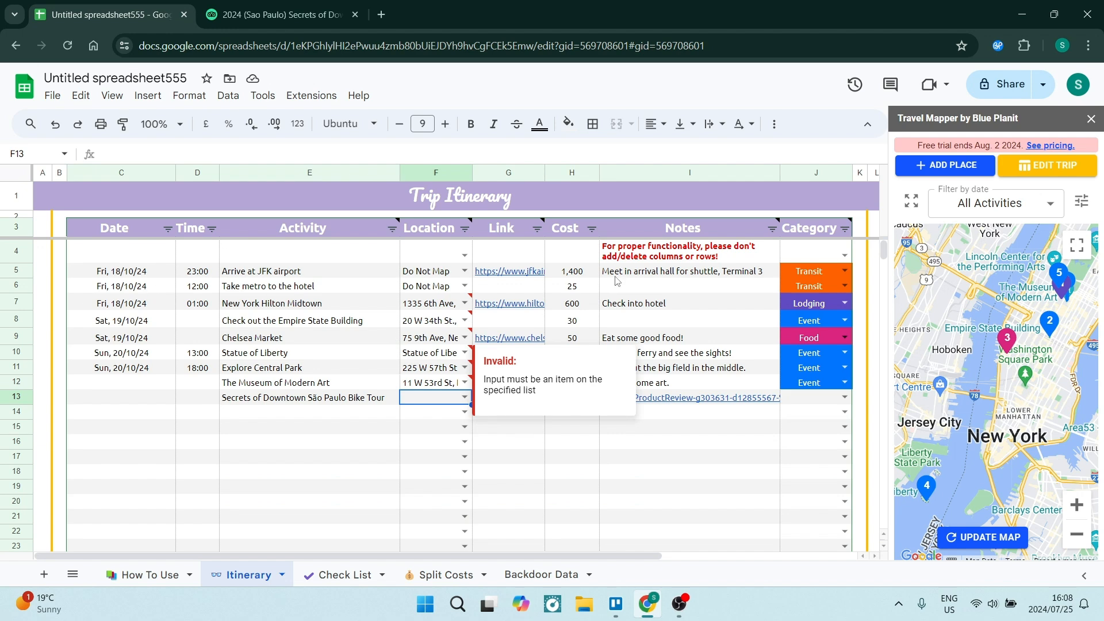
click(293, 410)
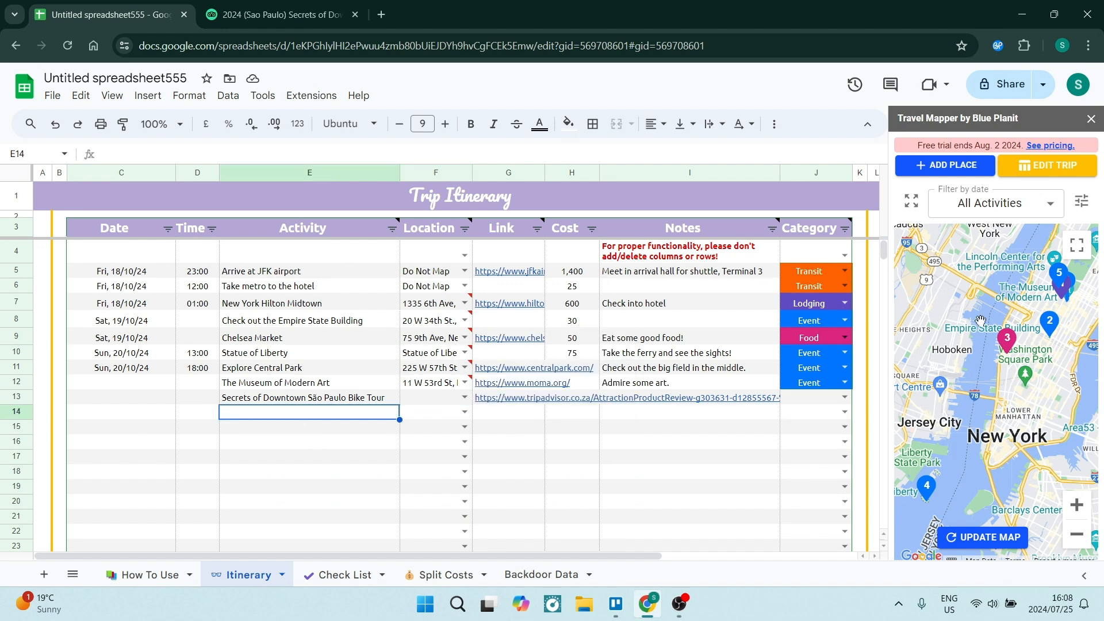
drag(1012, 398, 926, 388)
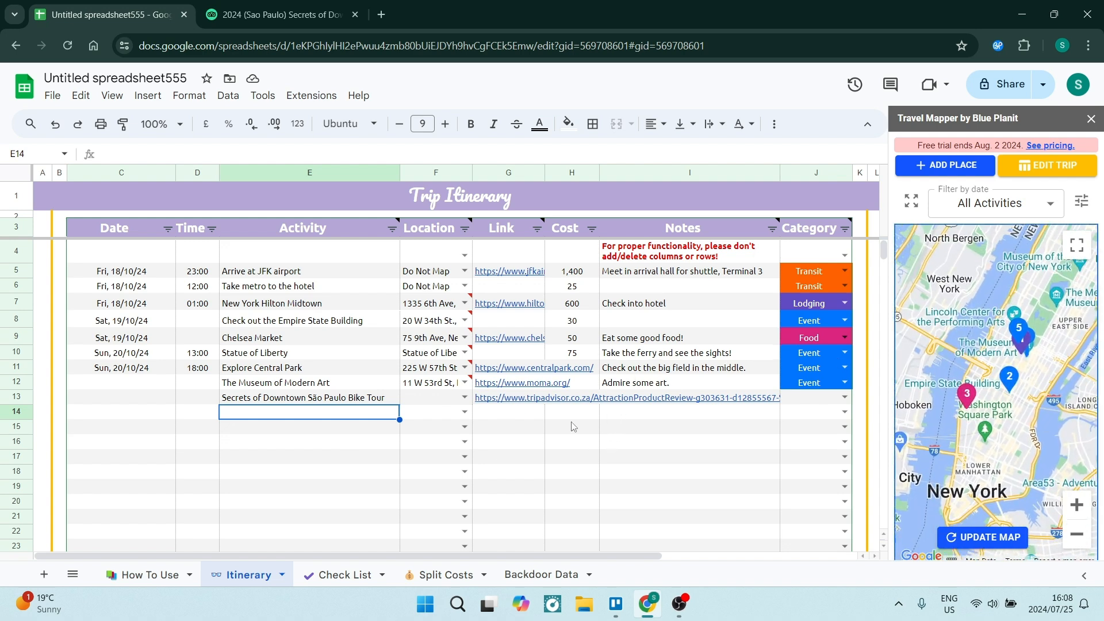
Step: Switch to the Tripadvisor tour page and open the Travel Mapper browser extension
key(ctrl+Tab)
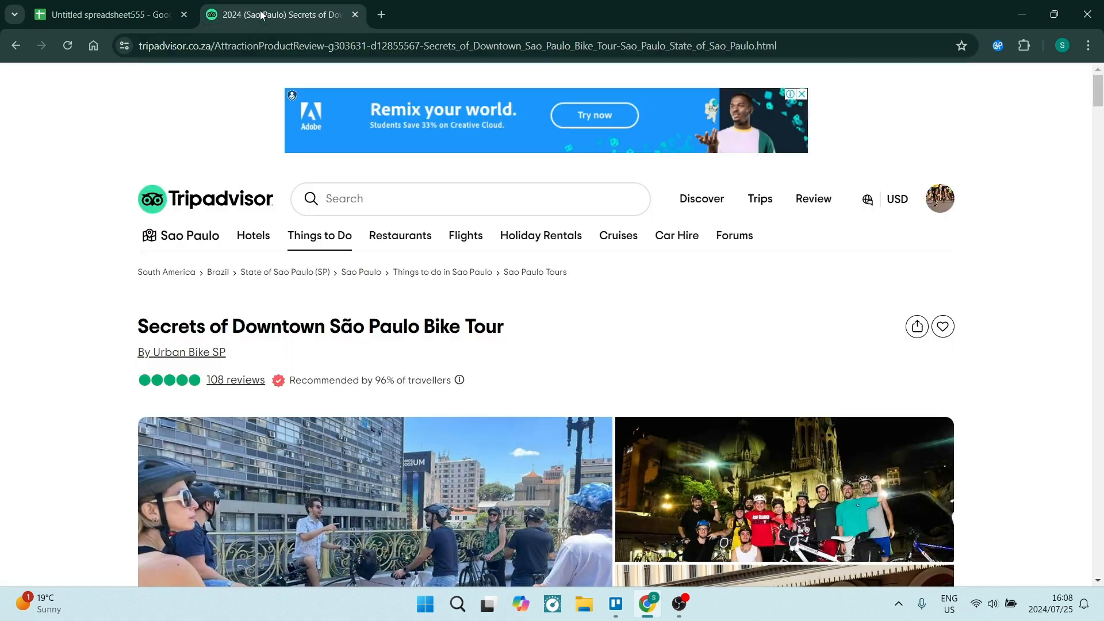
click(989, 50)
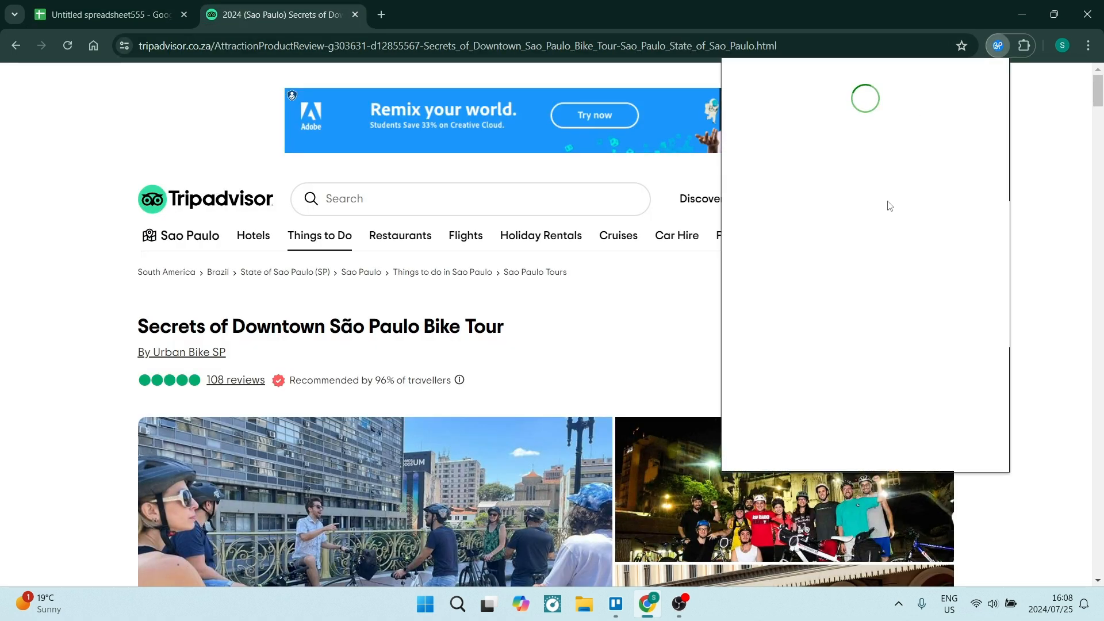